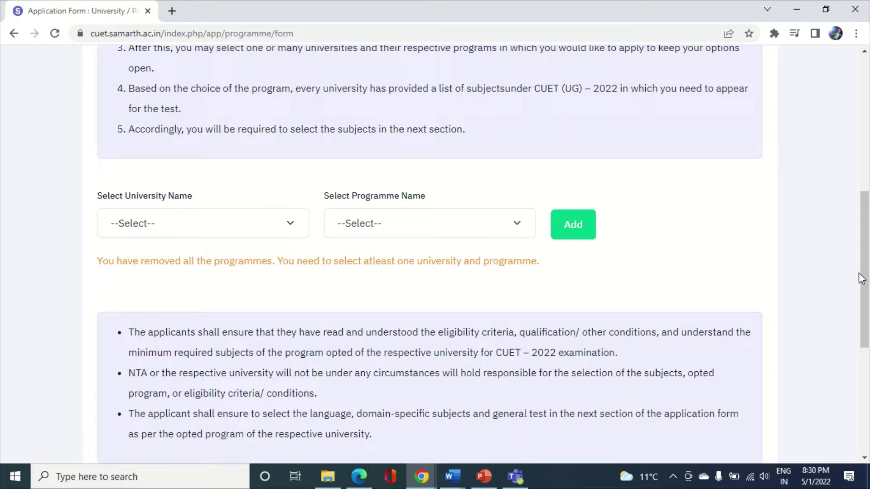
- Choose UNIVERSITY OF DELHI as the university in the programme selection form
scroll(860, 277, "down", 1)
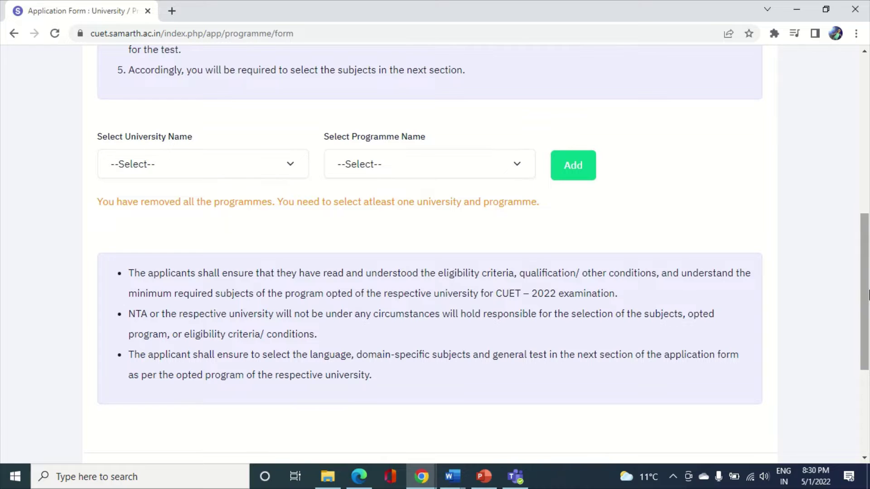
left_click(271, 175)
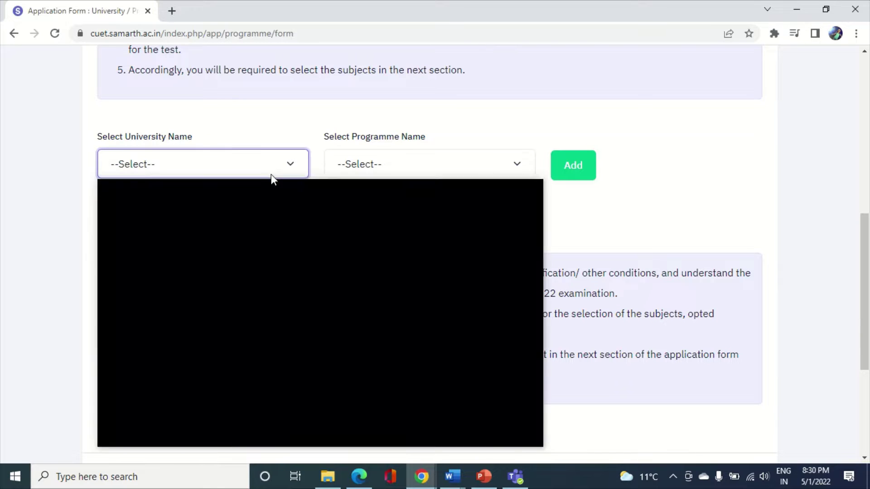
left_click(865, 293)
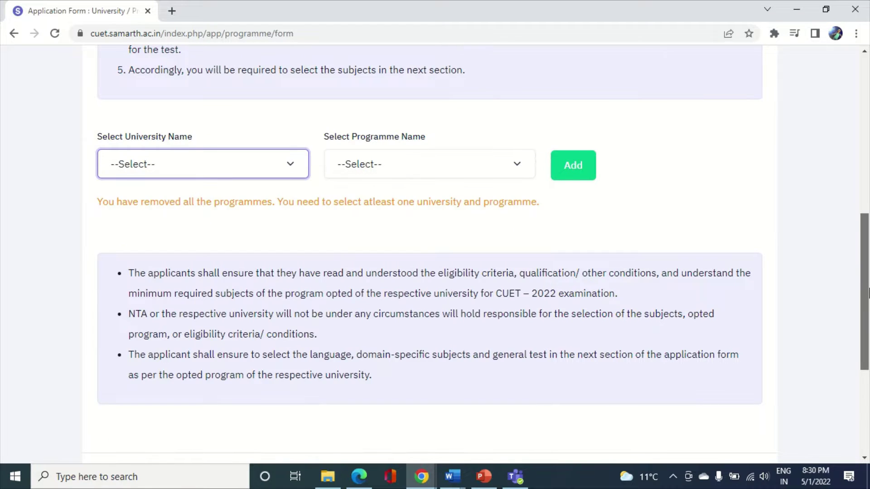
scroll(868, 293, "down", 1)
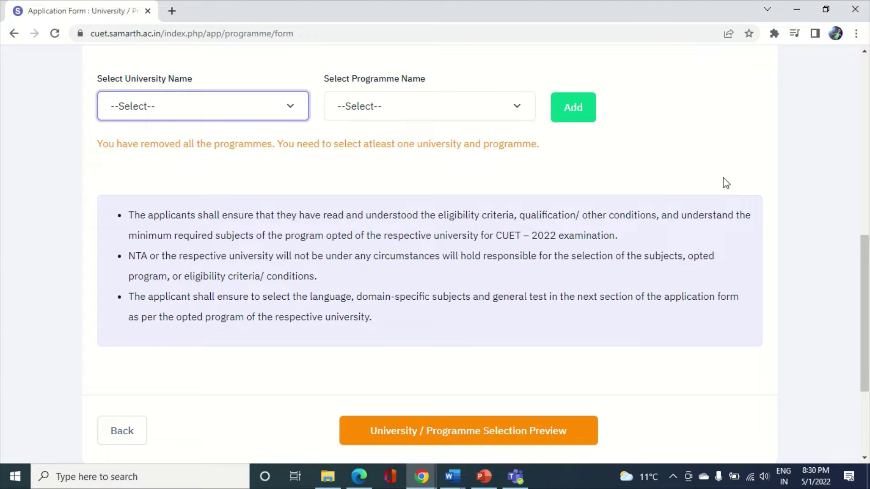
left_click(230, 111)
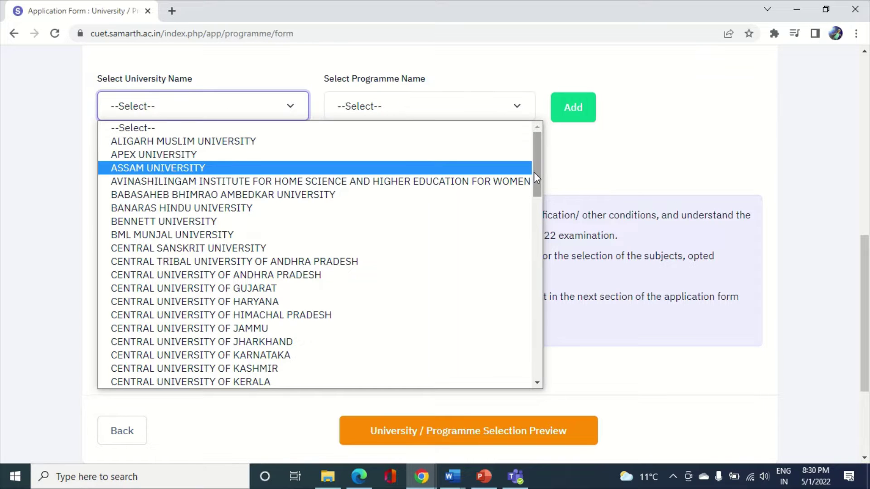
left_click_drag(534, 172, 558, 390)
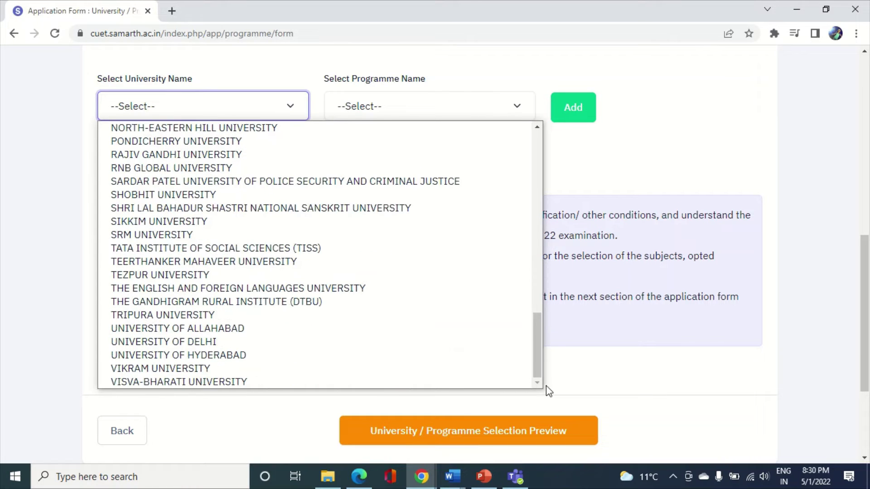
left_click(280, 347)
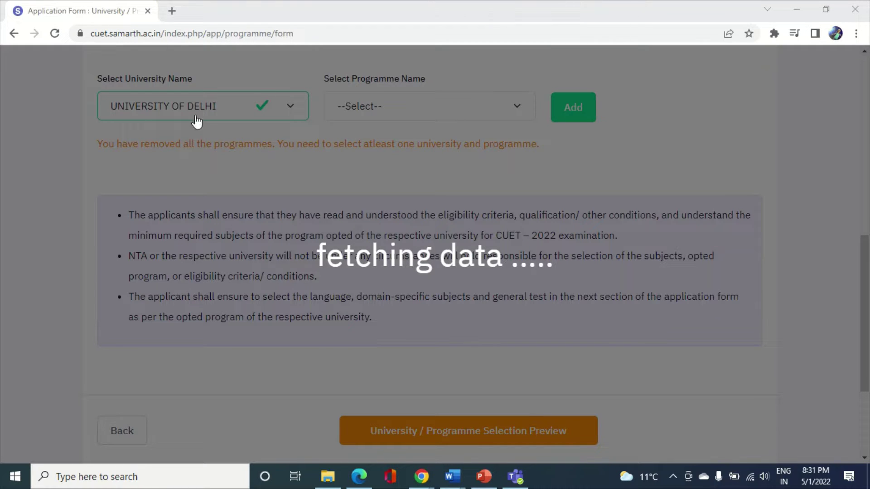
- Choose the B.A.(Hons.) Political Science programme for University of Delhi and add it to the application
mouse_move(349, 42)
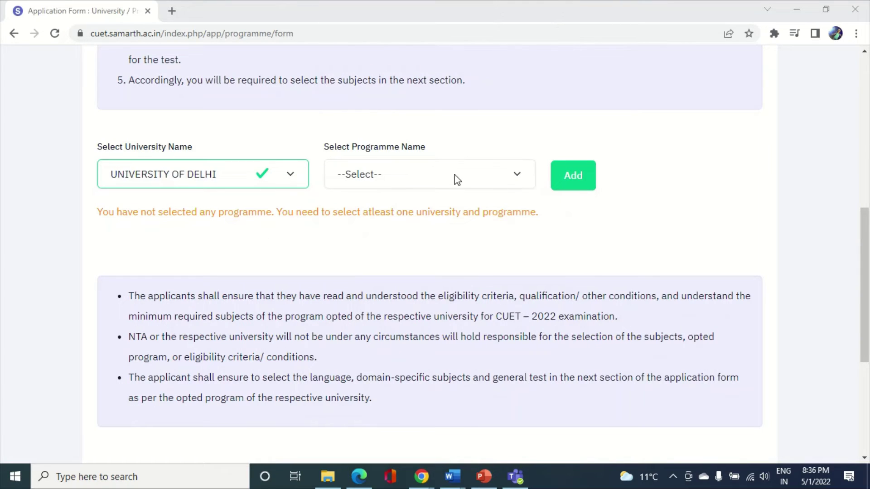
left_click(456, 179)
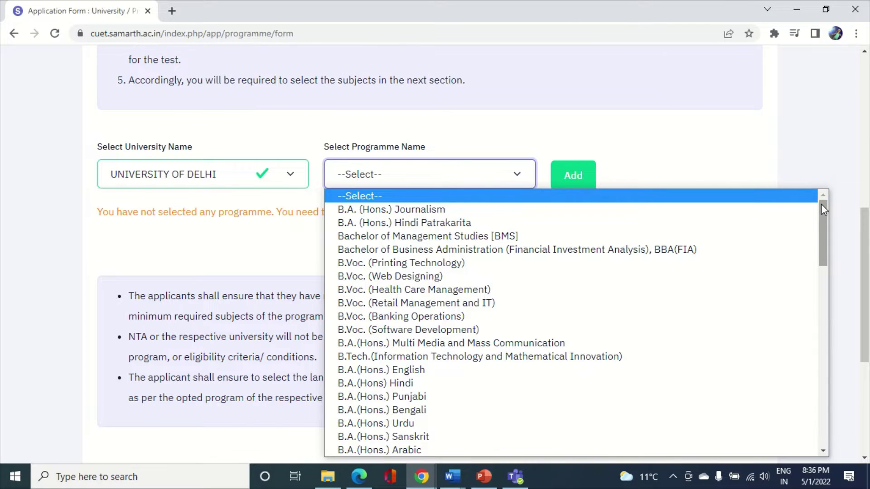
left_click_drag(865, 250, 868, 284)
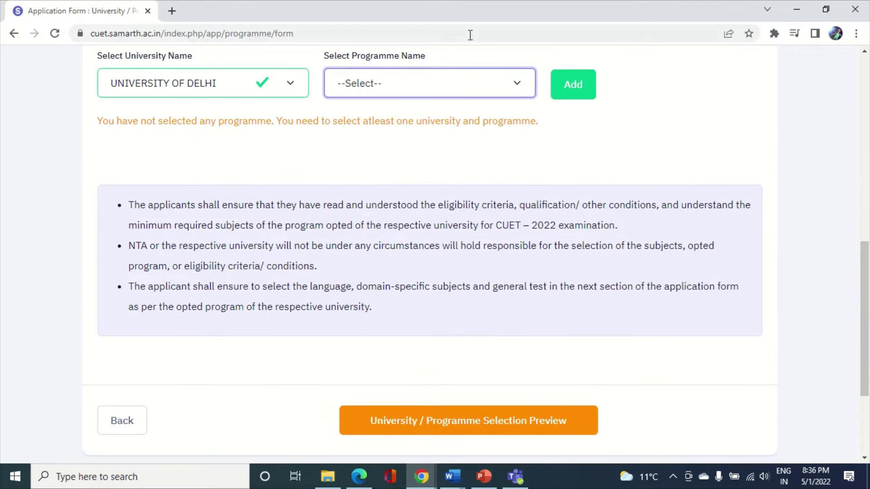
left_click(448, 90)
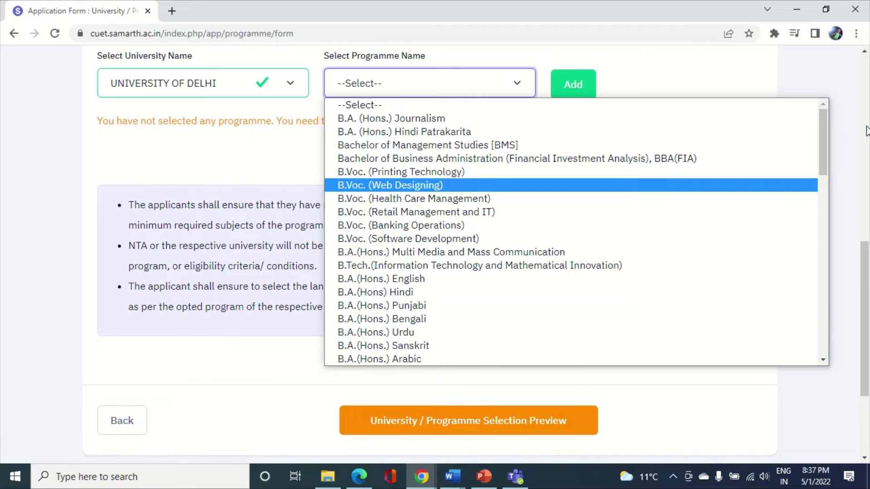
left_click_drag(821, 135, 823, 166)
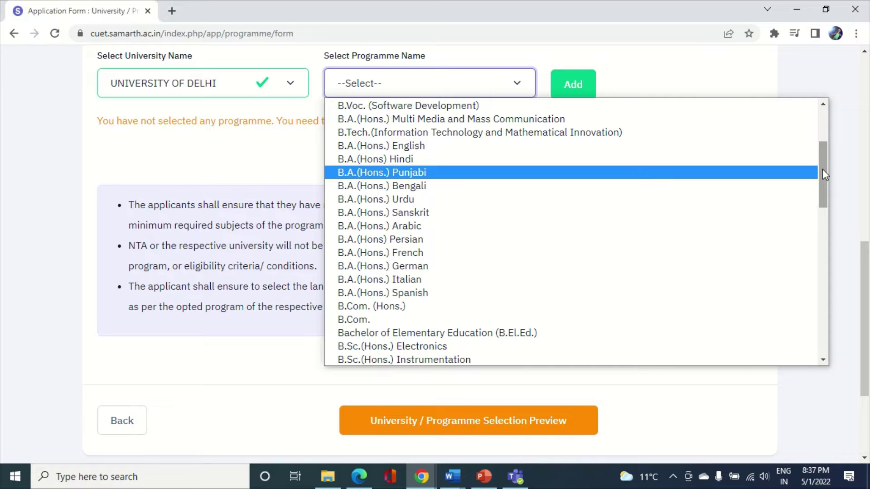
left_click_drag(823, 169, 852, 333)
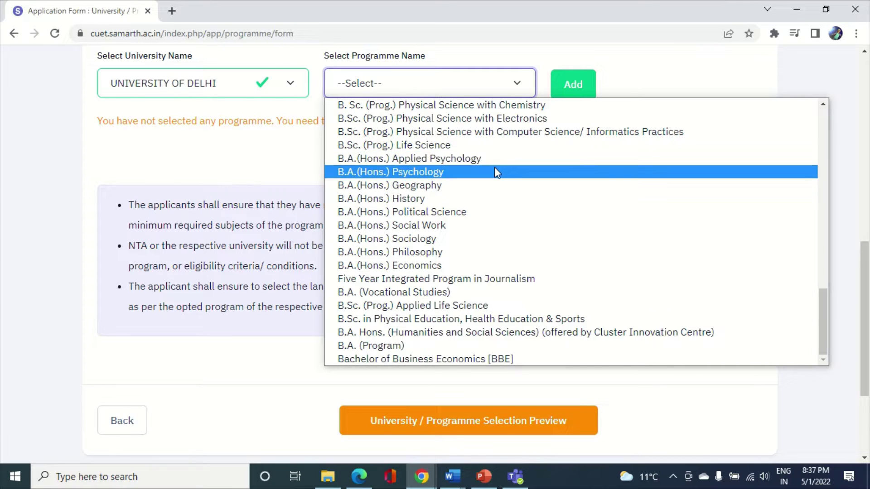
left_click(495, 213)
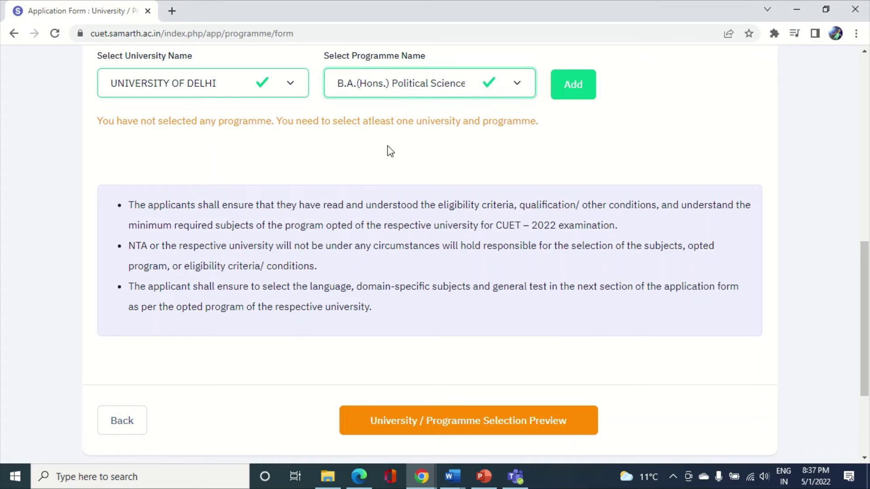
left_click(570, 84)
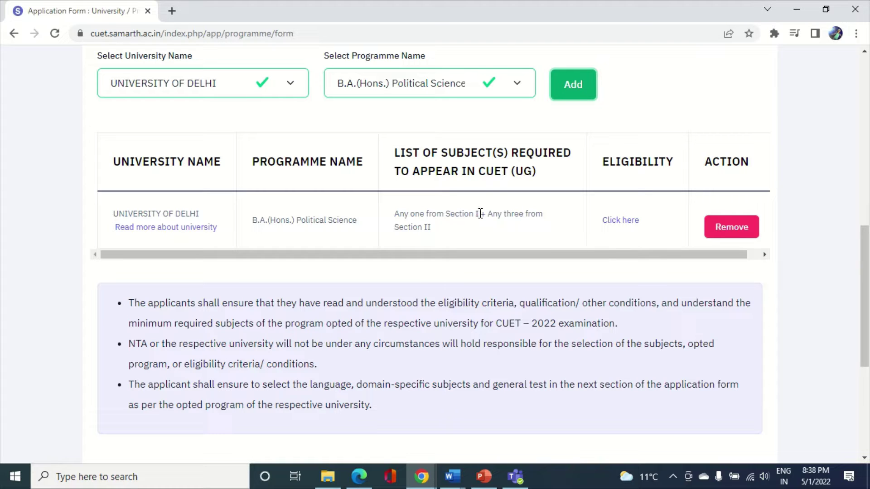
- Highlight the Section I and Section II subject requirements listed for B.A.(Hons.) Political Science
left_click_drag(479, 214, 396, 217)
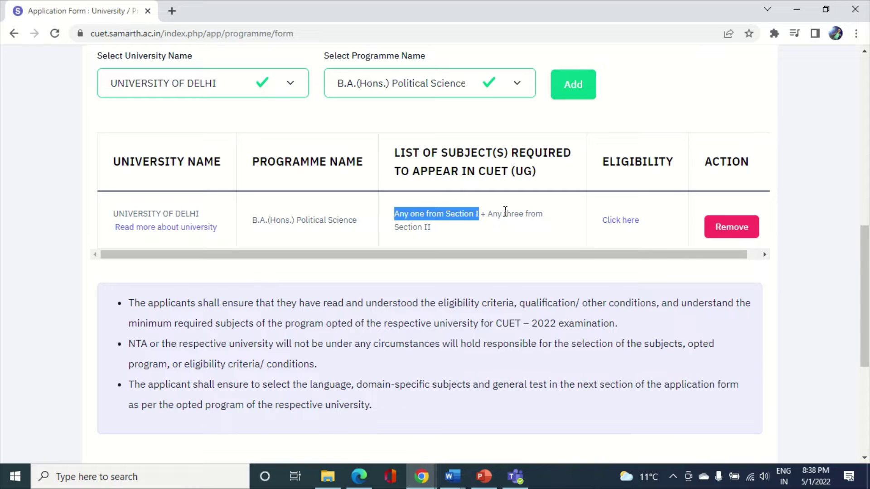
left_click_drag(488, 213, 495, 235)
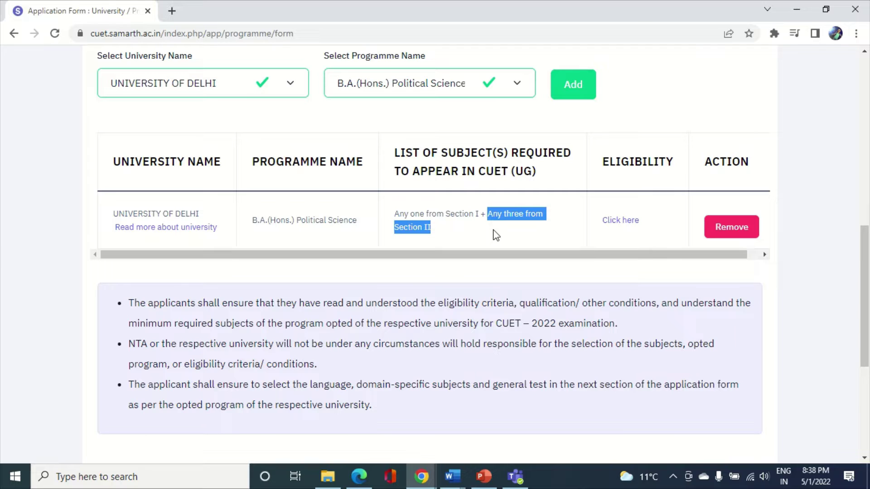
left_click(490, 228)
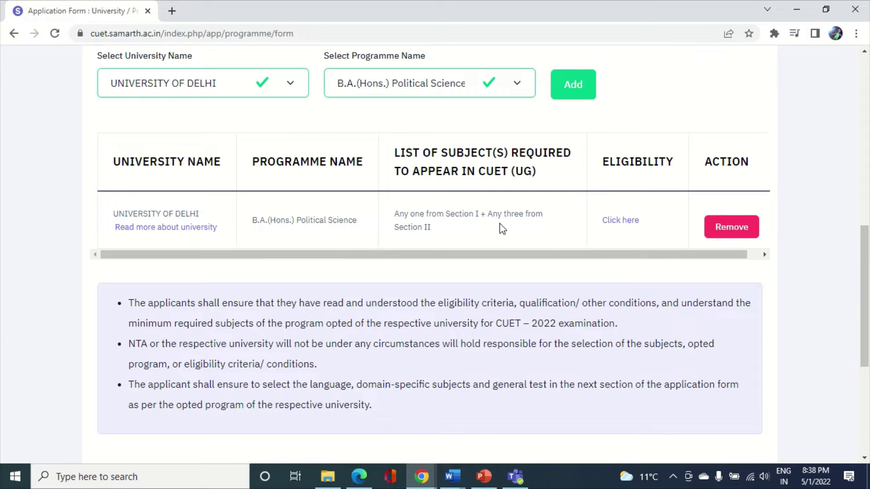
- Open the eligibility details for B.A.(Hons.) Political Science, examine the required subject combination from the lists, and return to the form
left_click(627, 220)
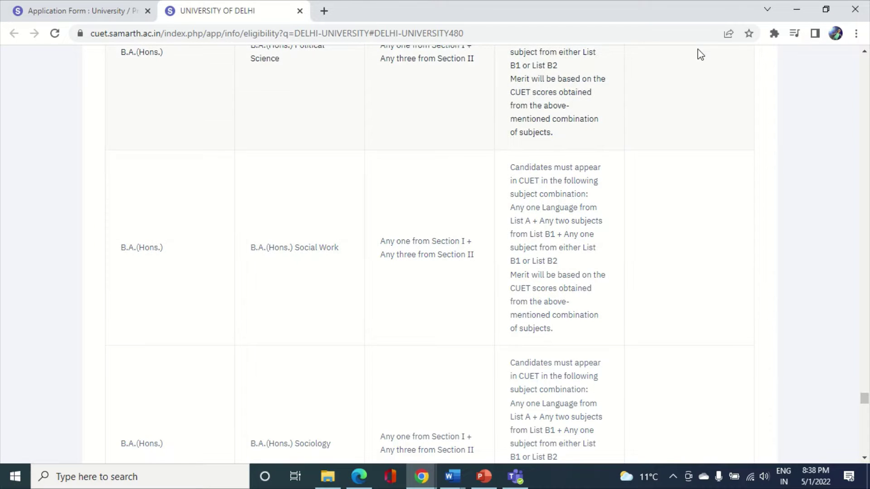
left_click(865, 51)
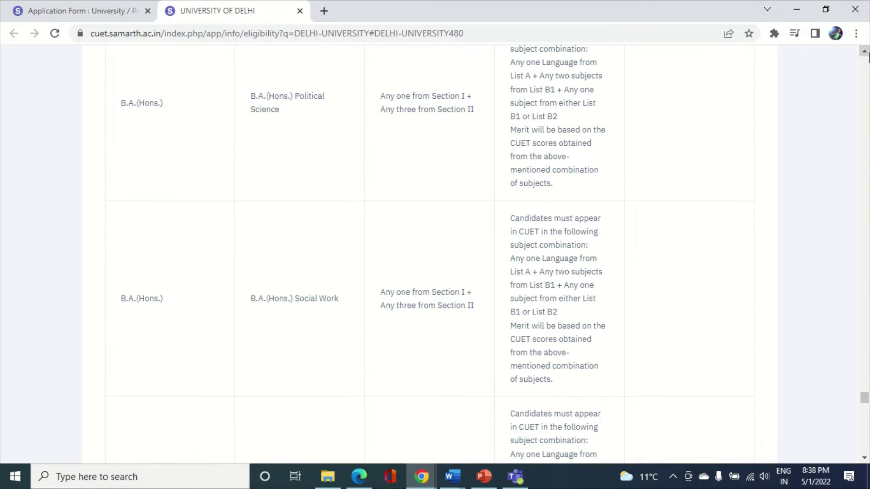
left_click_drag(865, 52, 865, 52)
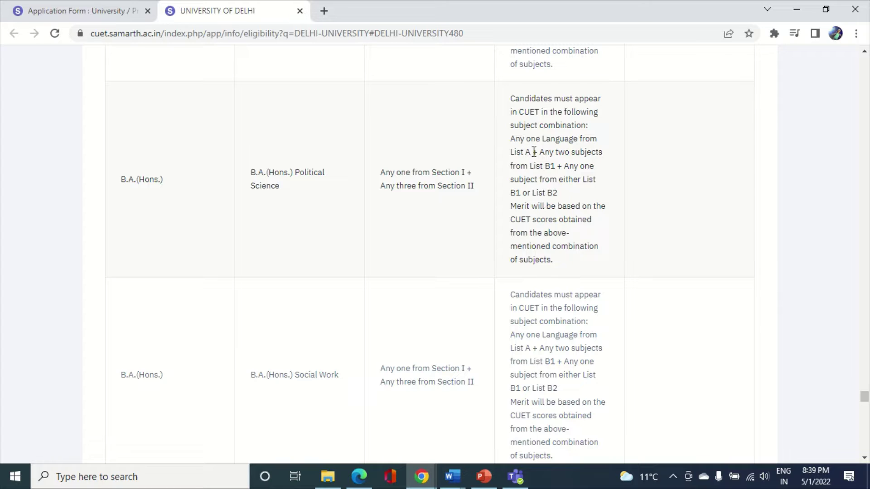
left_click_drag(534, 152, 560, 193)
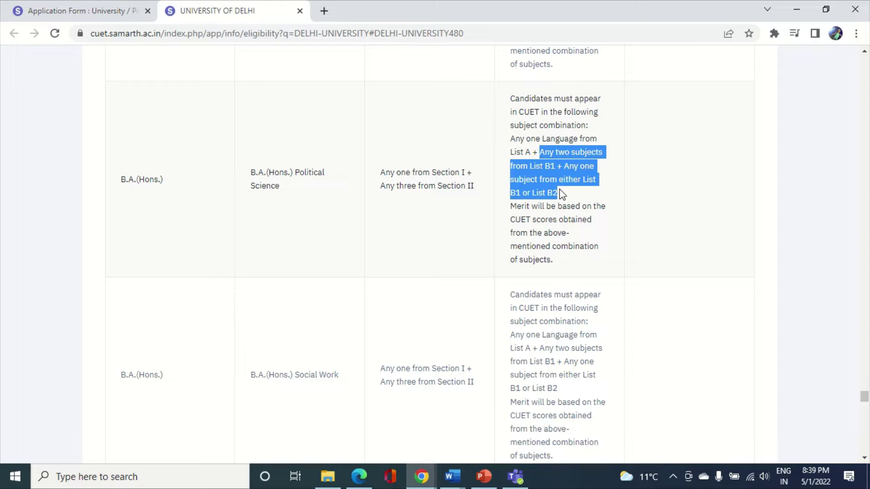
double_click(550, 167)
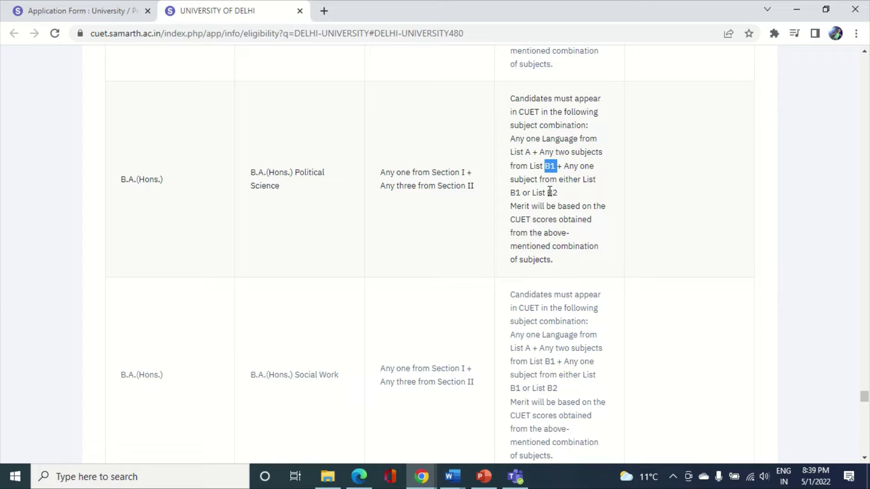
left_click_drag(533, 193, 560, 199)
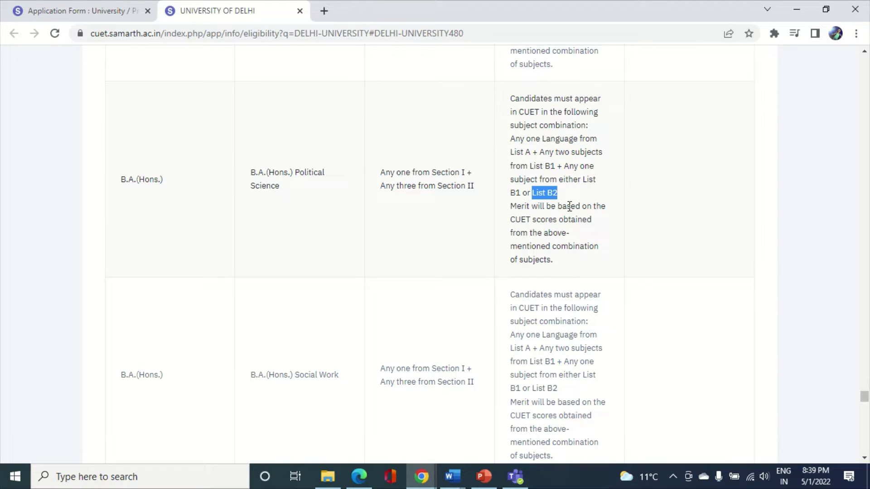
left_click(300, 11)
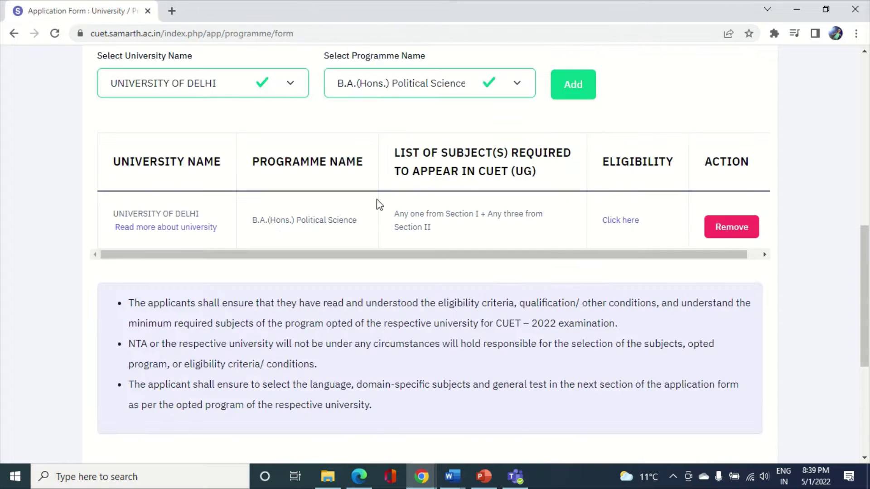
- Add the B.A.(Hons.) Psychology programme at University of Delhi to the application
left_click(287, 86)
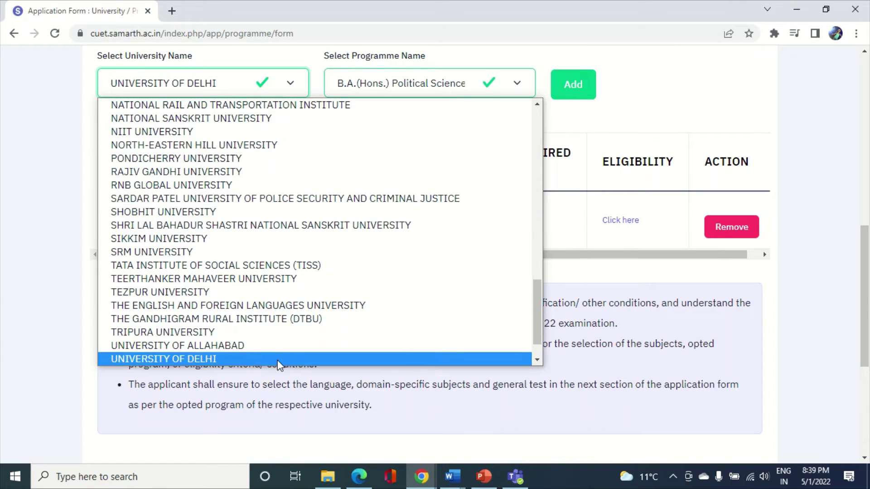
left_click(278, 360)
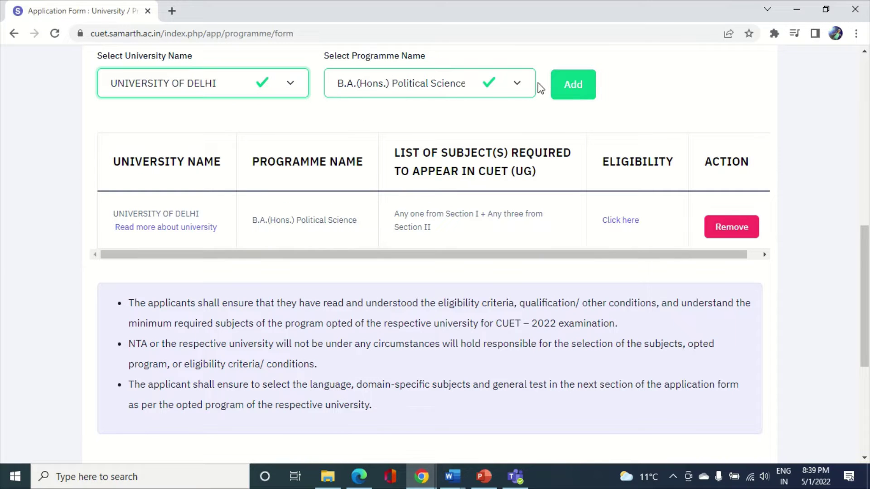
left_click(521, 83)
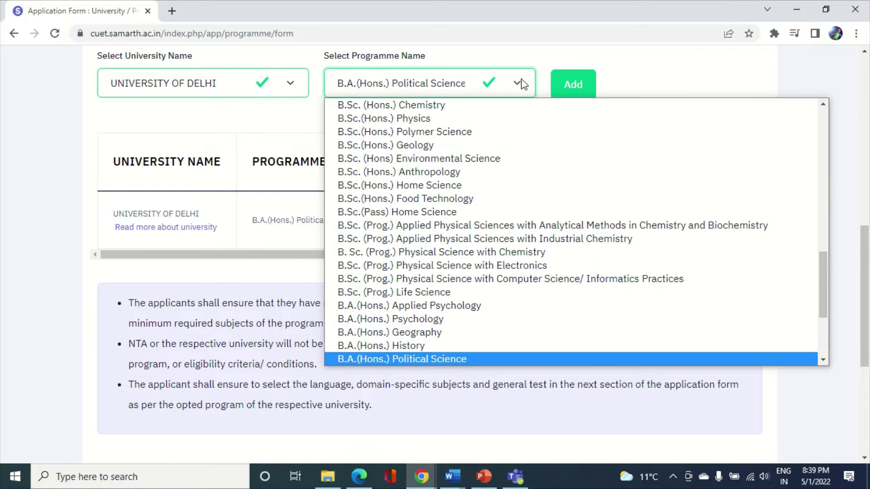
left_click(525, 322)
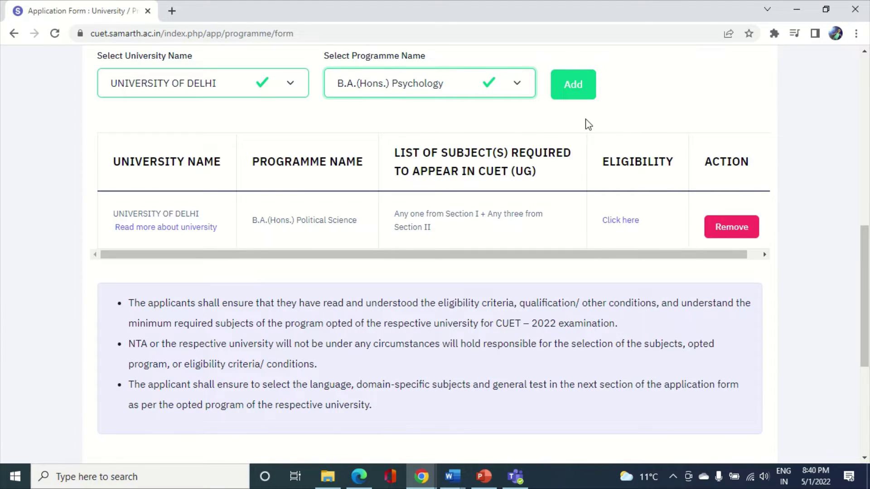
left_click(575, 97)
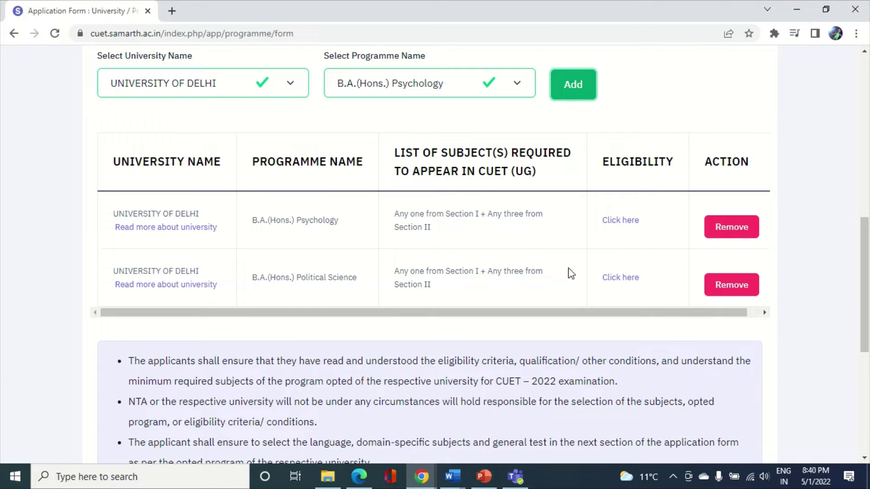
- Check the eligibility requirements for B.A.(Hons.) Psychology and return to the application form
left_click(620, 222)
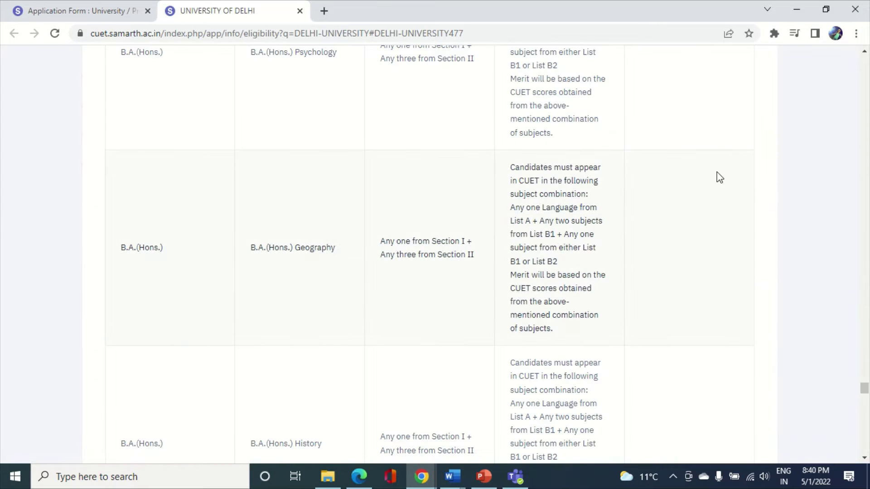
left_click(865, 54)
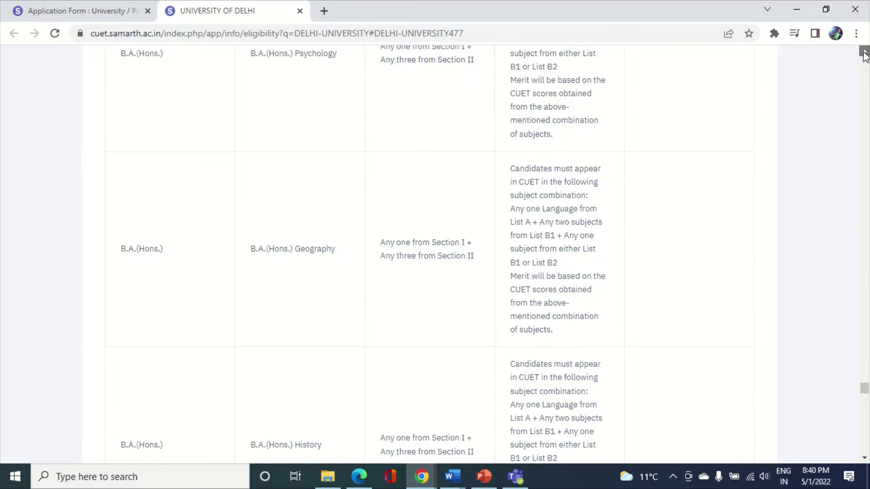
left_click(864, 54)
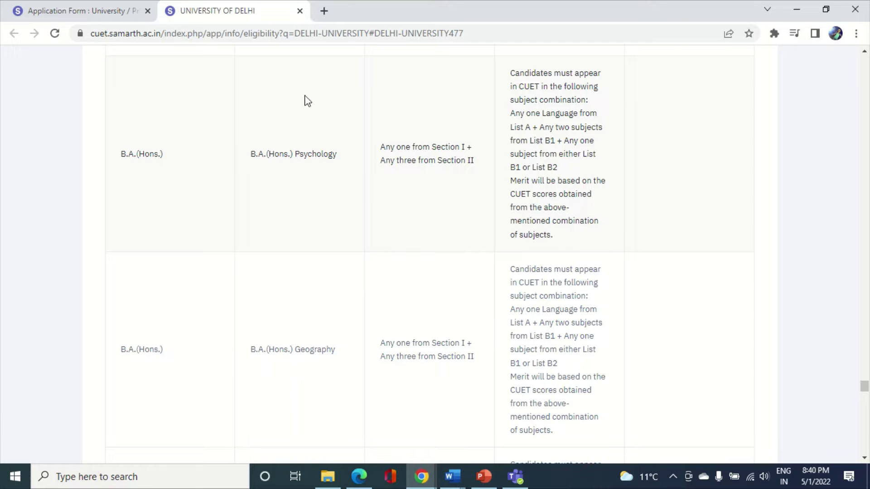
left_click(300, 11)
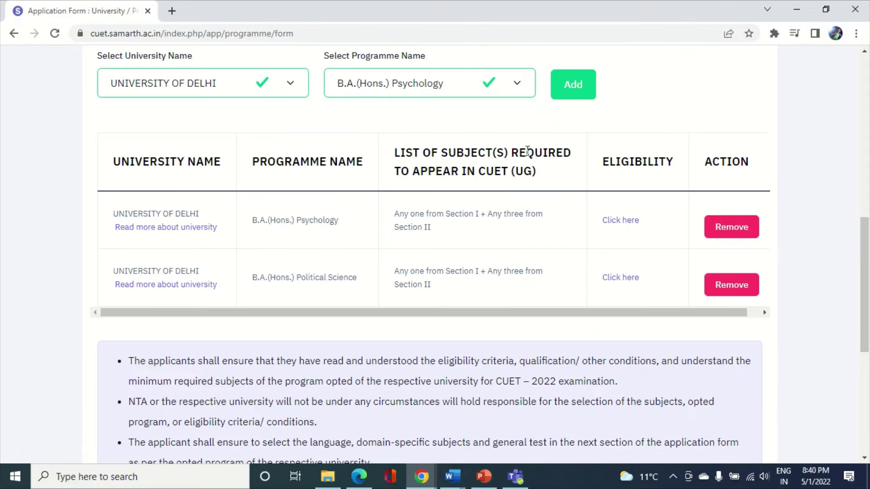
- Add the B.A.(Hons.) Economics programme at University of Delhi to the application
left_click(526, 91)
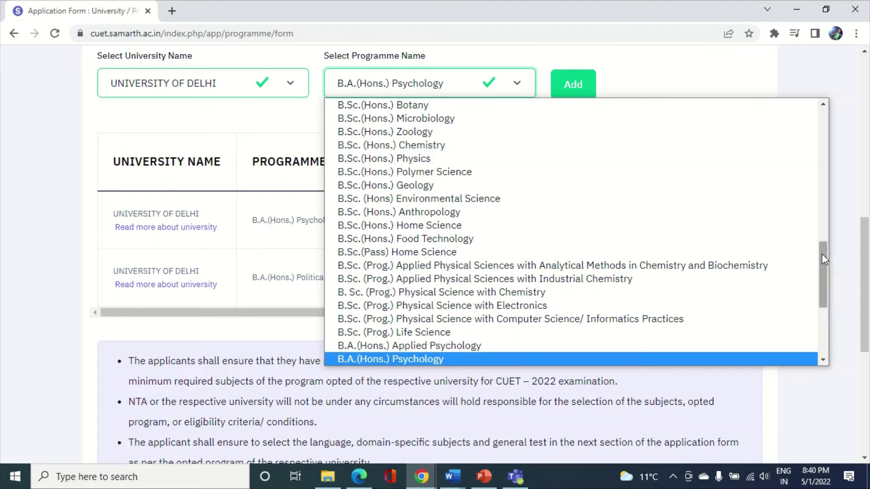
left_click_drag(821, 254, 825, 290)
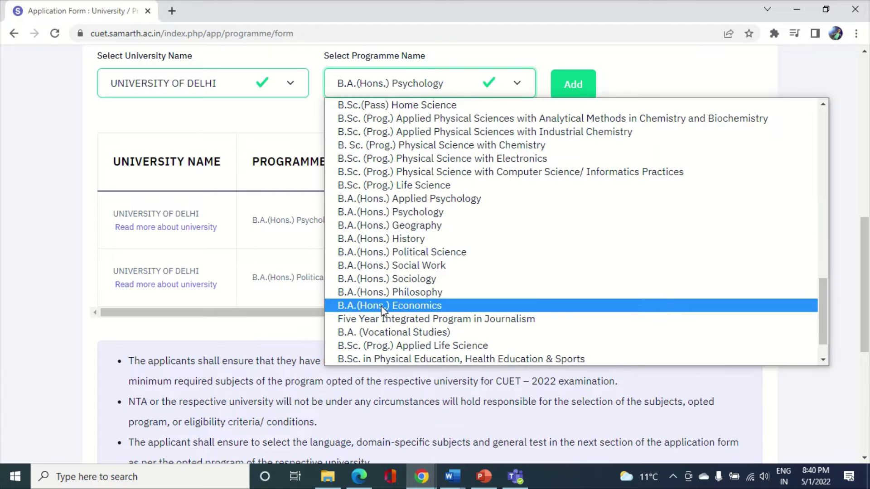
left_click(381, 305)
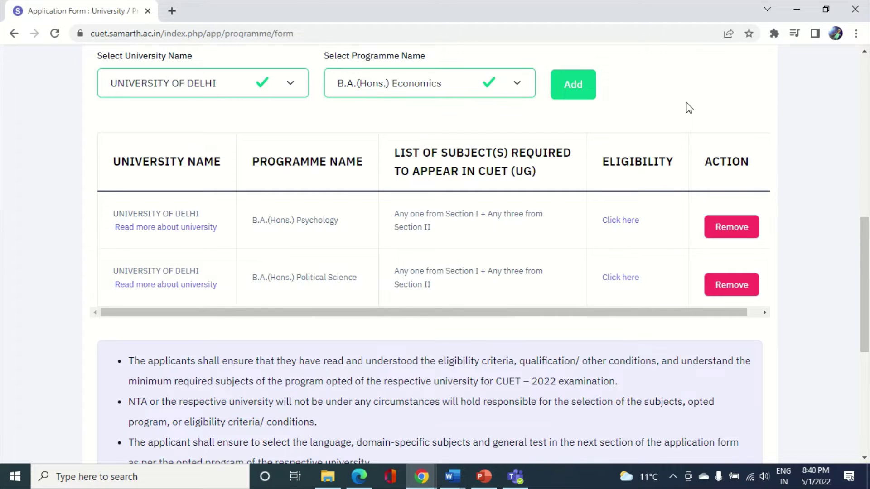
left_click(578, 86)
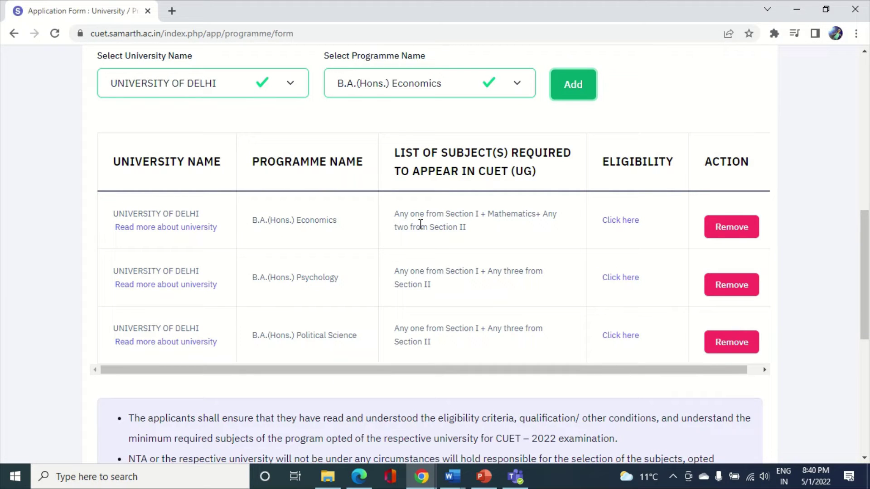
- Highlight the Section I, Mathematics and Section II subject requirements listed for University of Delhi's B.A.(Hons.) Economics
left_click_drag(397, 214, 479, 216)
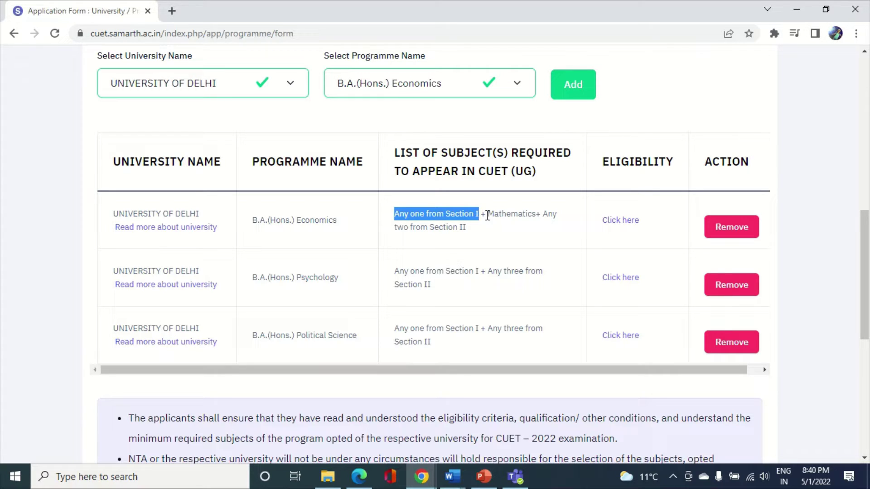
left_click_drag(488, 214, 538, 215)
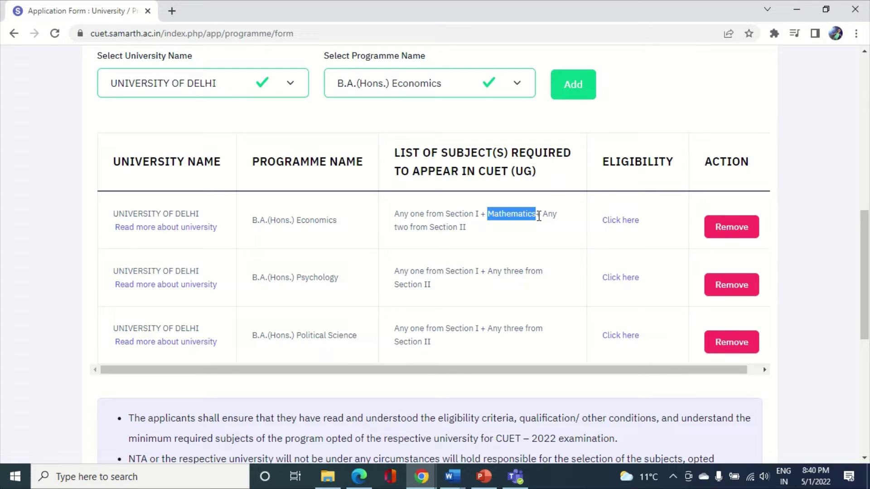
left_click_drag(540, 215, 560, 231)
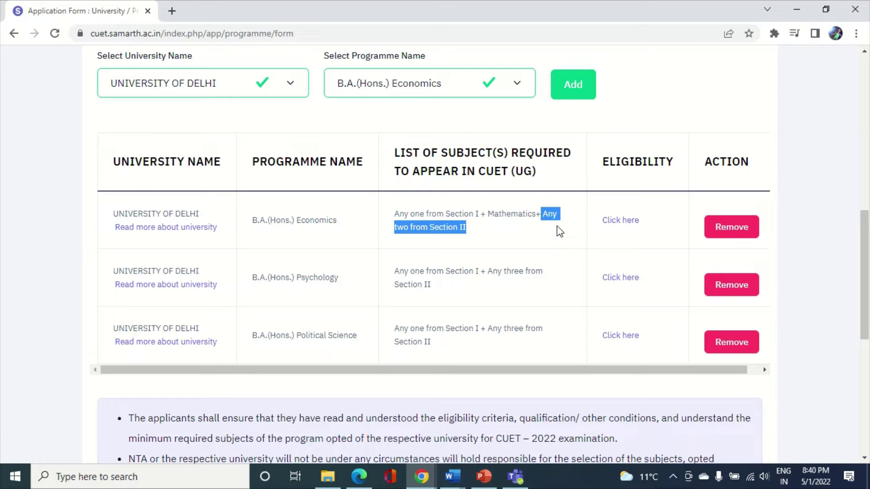
left_click(546, 217)
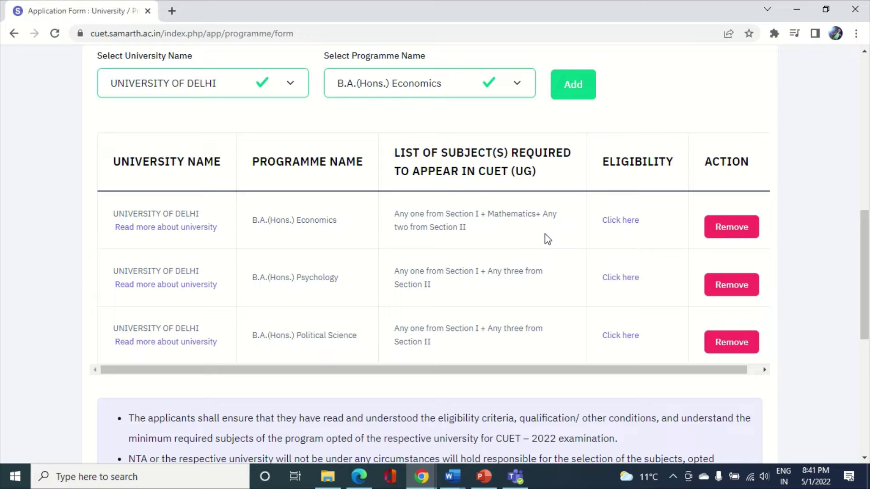
- Open the eligibility details for University of Delhi's B.A.(Hons.) Economics, examine the required subject combination, and return to the form
left_click(621, 221)
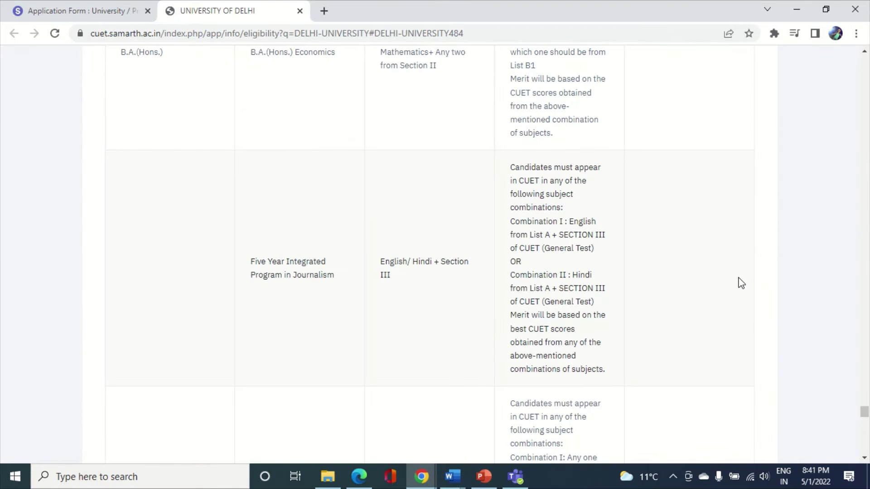
left_click(864, 51)
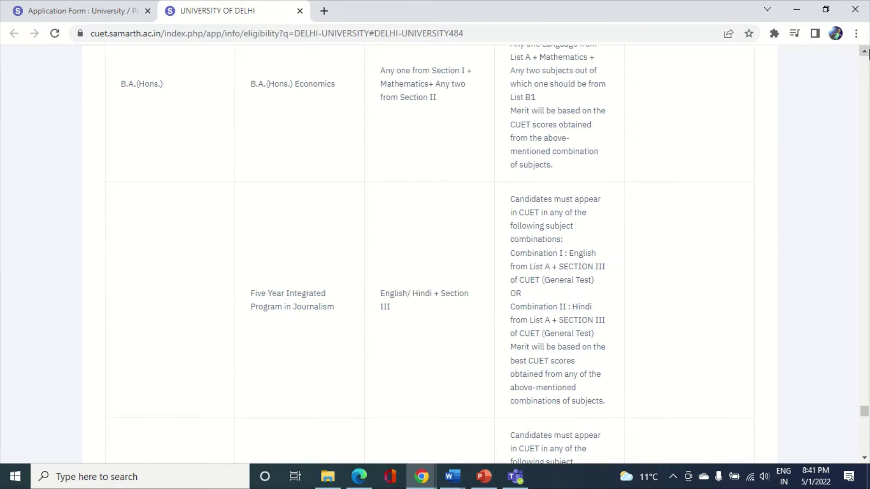
left_click(868, 51)
left_click(867, 51)
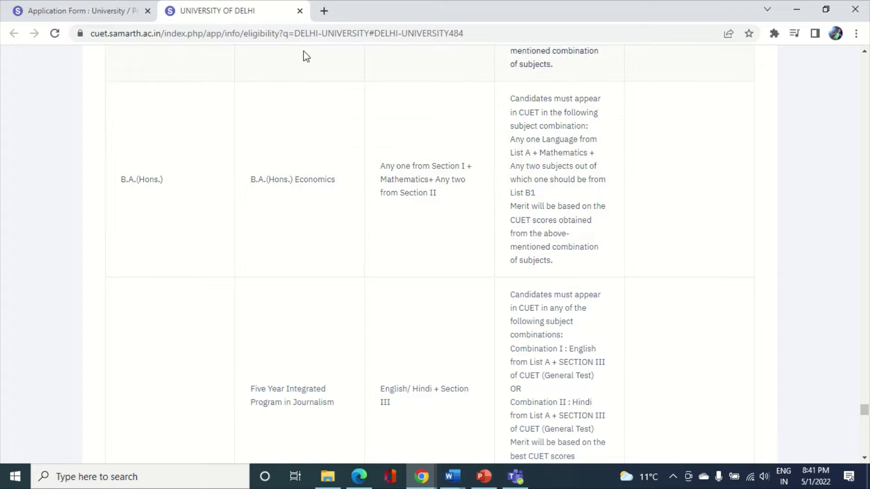
left_click(300, 11)
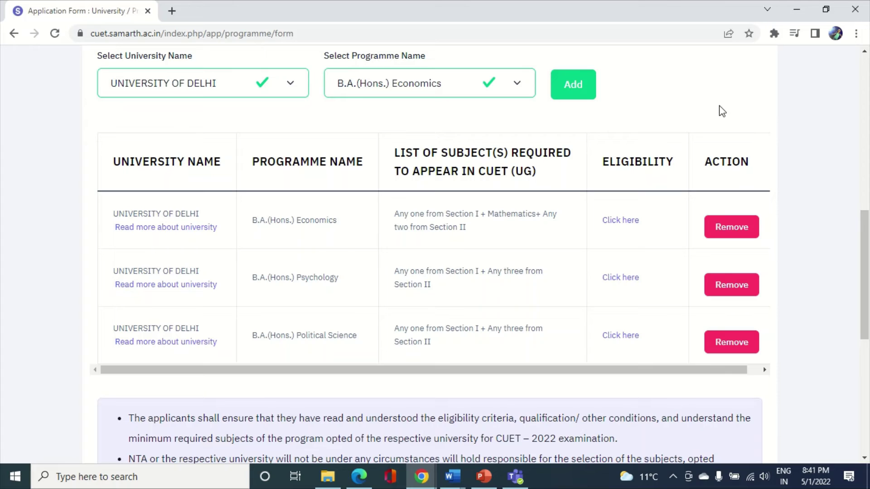
- Choose Jamia Millia Islamia as the university and add its B.A.(Hons) Economics programme to the application
left_click(275, 92)
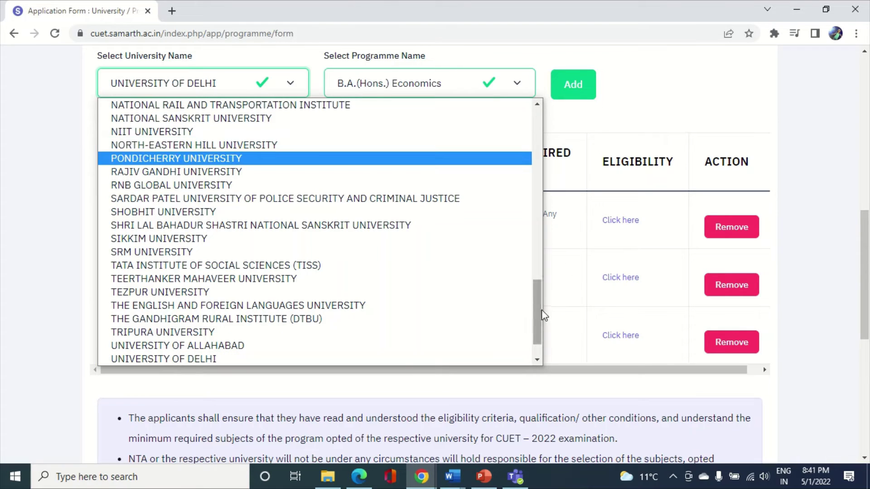
key("j")
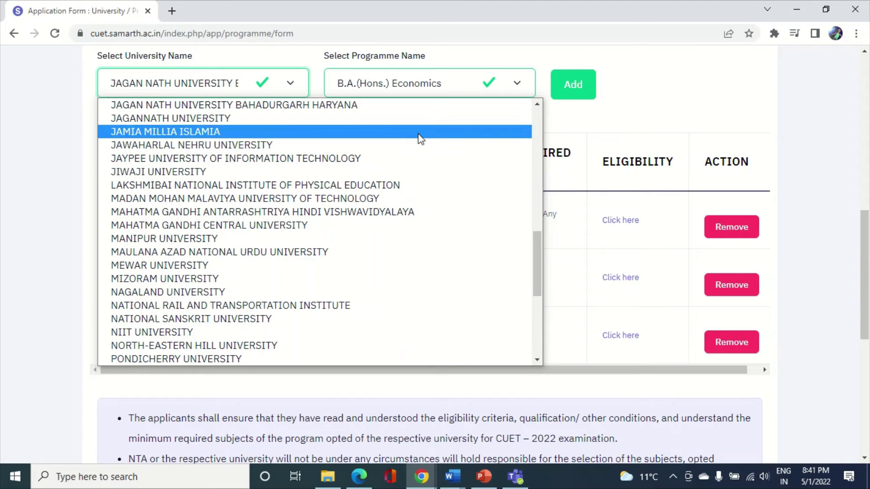
left_click(420, 132)
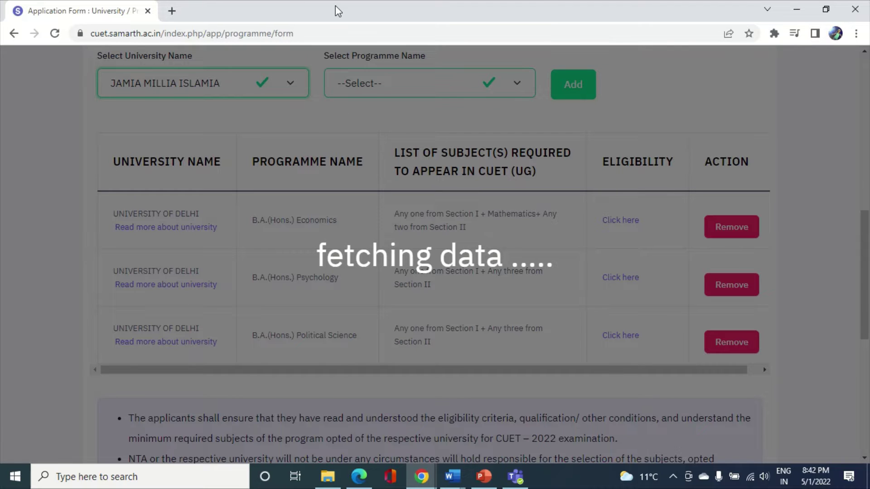
left_click(347, 22)
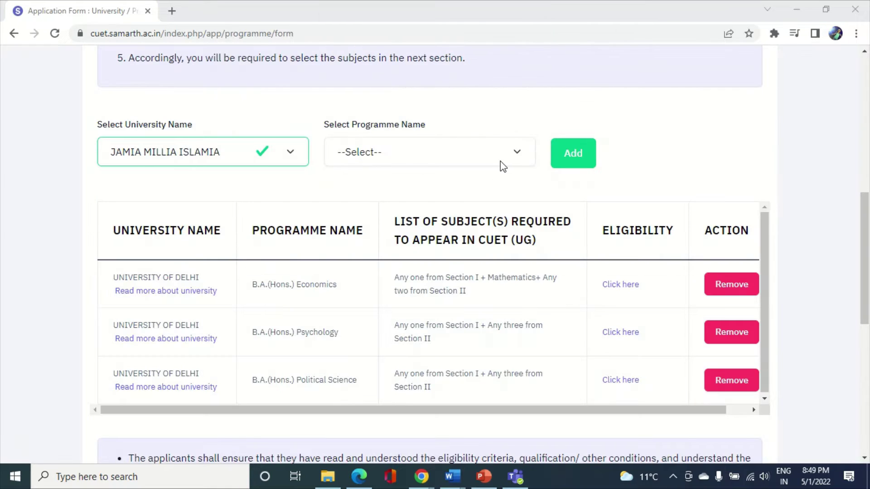
left_click(501, 161)
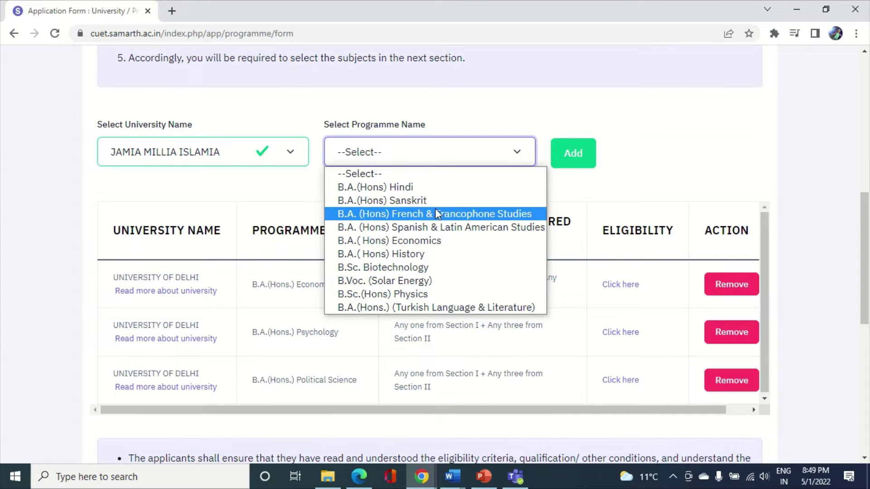
left_click(439, 241)
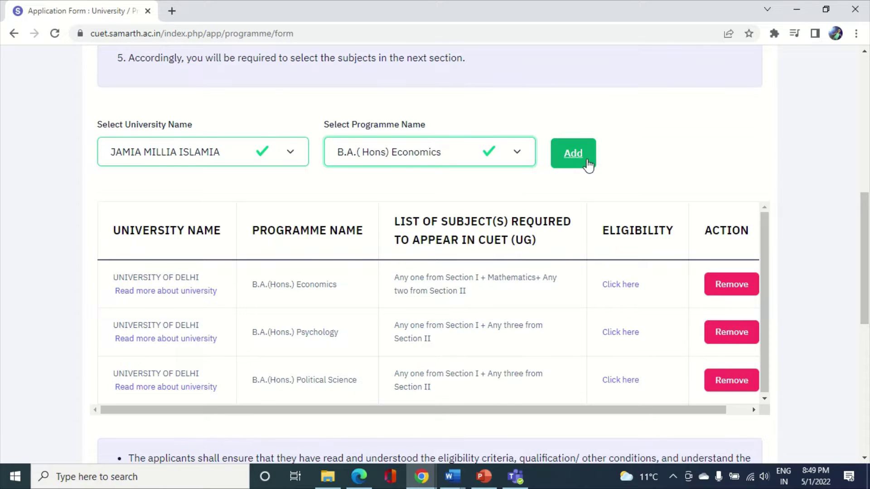
left_click(587, 165)
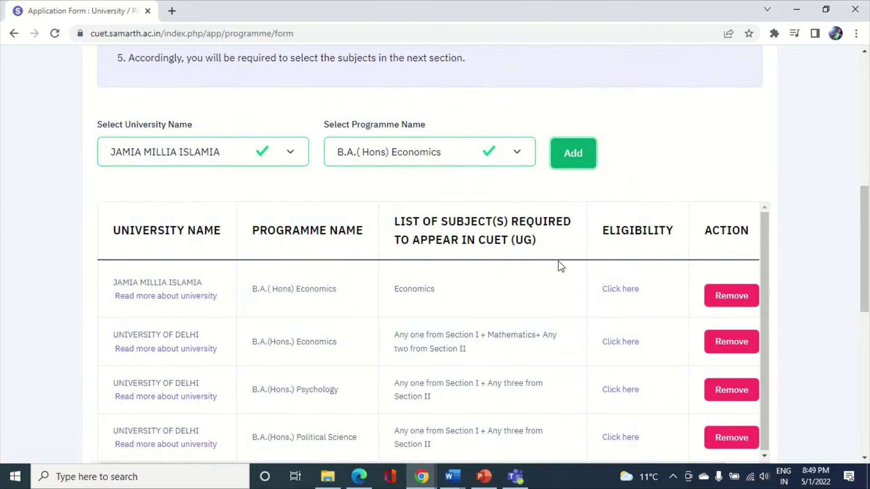
- Highlight the required CUET subject listed for Jamia Millia Islamia's B.A.(Hons) Economics
scroll(549, 202, "down", 1)
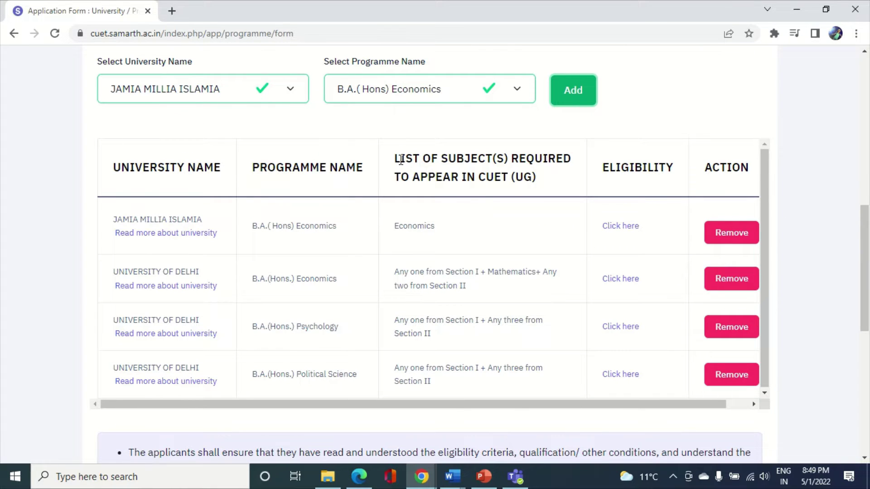
left_click_drag(399, 158, 440, 159)
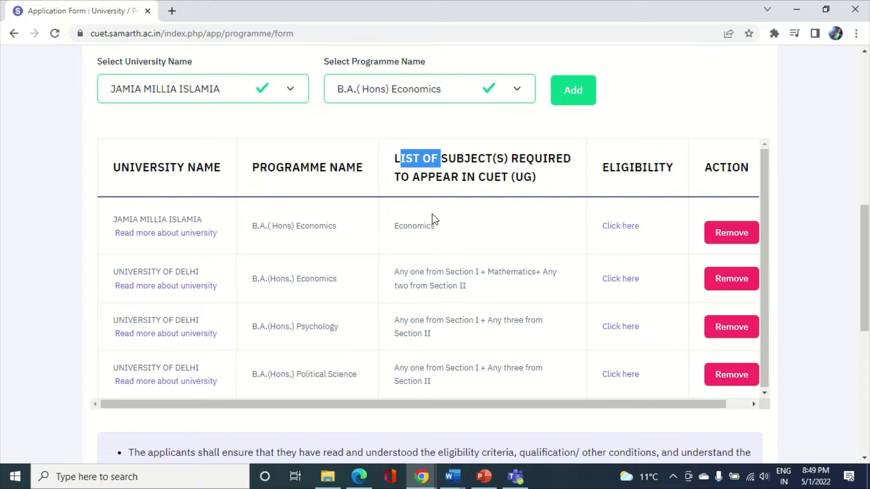
left_click_drag(434, 224, 393, 227)
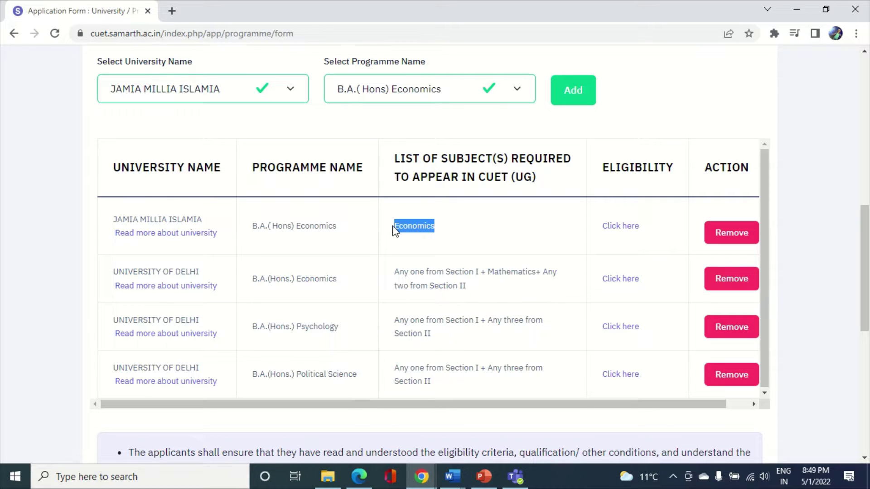
left_click(449, 236)
- Check the eligibility criteria for Jamia Millia Islamia's B.A.(Hons) Economics and switch back to the application form
left_click(623, 229)
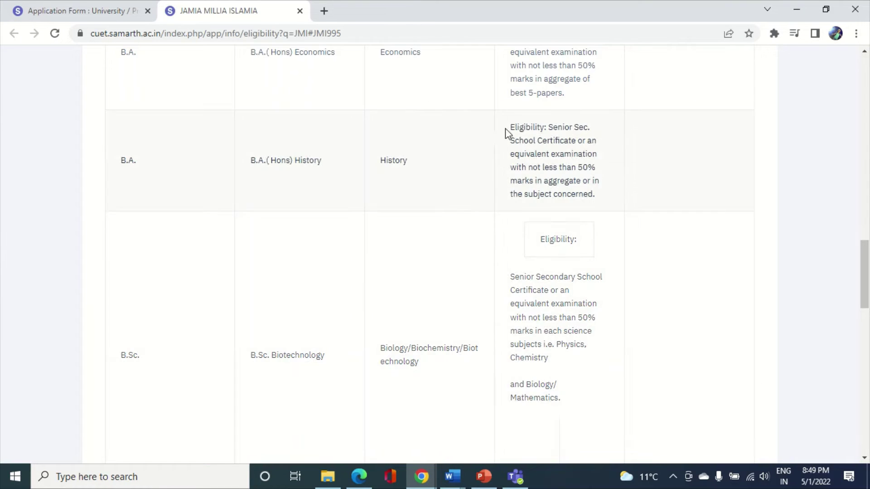
scroll(867, 280, "up", 2)
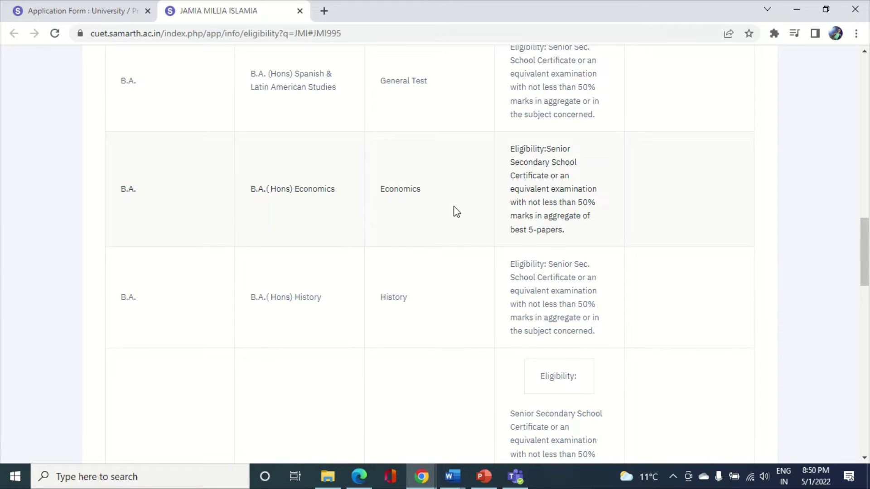
left_click(84, 6)
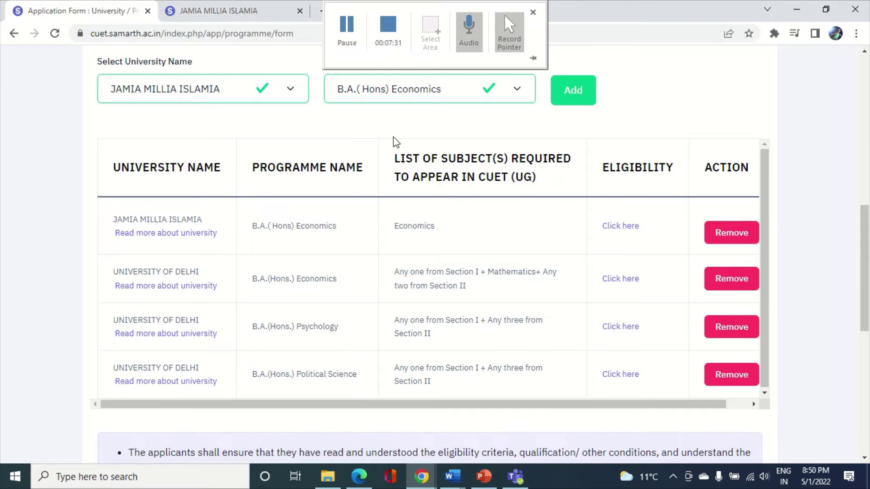
- Try to add B.A.(Hons) Economics at Jamia Millia Islamia a second time and dismiss the message
left_click(577, 92)
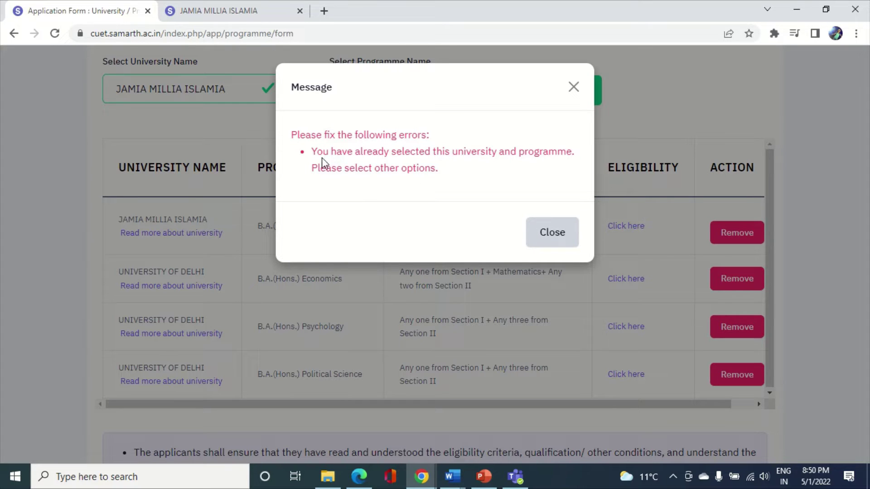
mouse_move(380, 5)
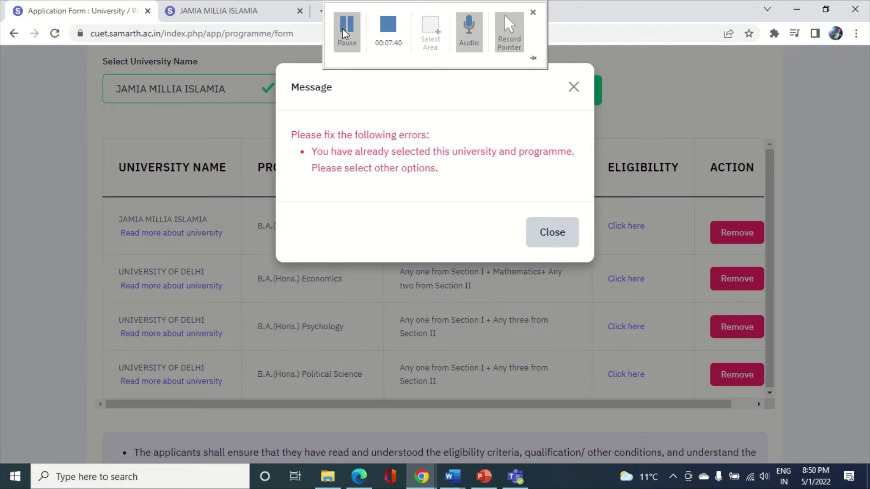
left_click(573, 88)
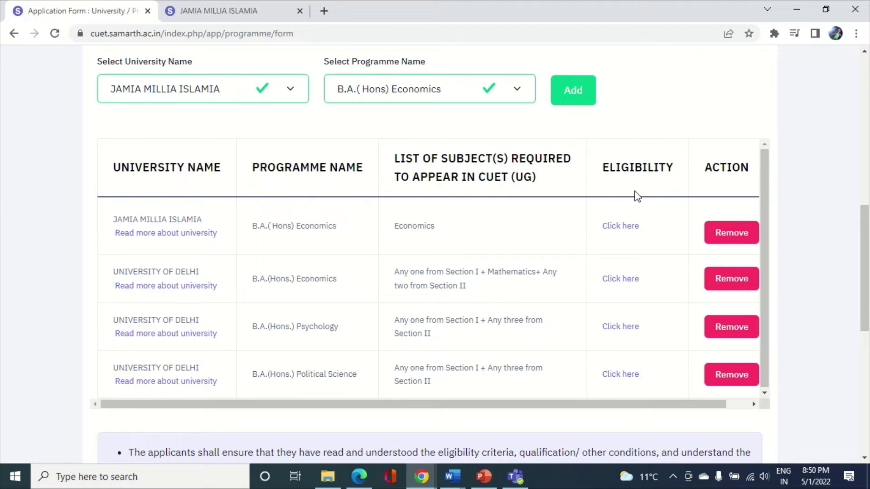
left_click(574, 92)
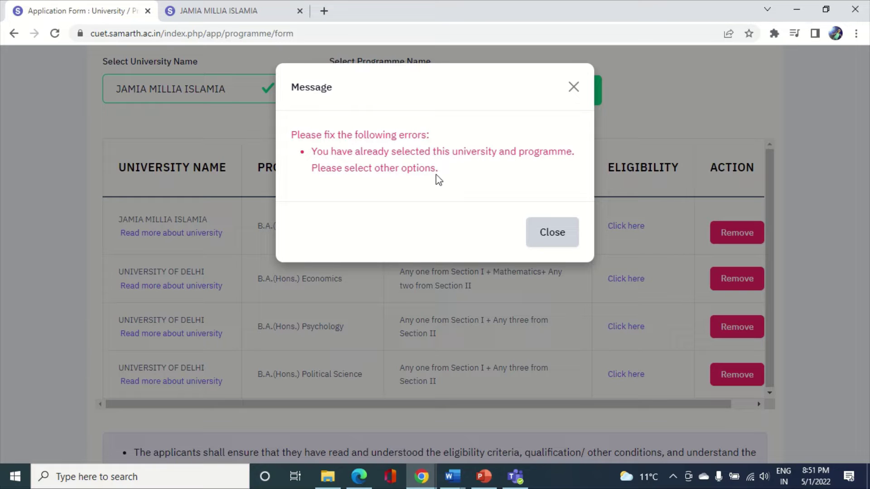
left_click(563, 237)
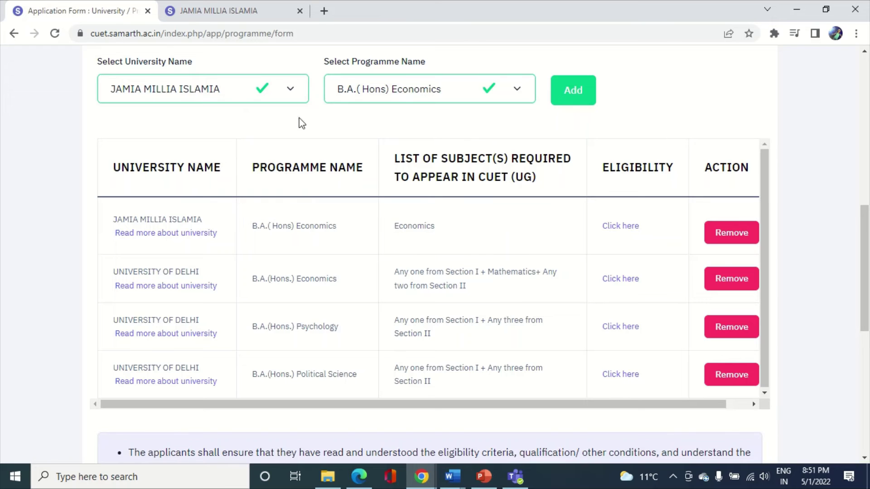
- Add the B.A.(Hons) History programme at Jamia Millia Islamia to the application
left_click(477, 97)
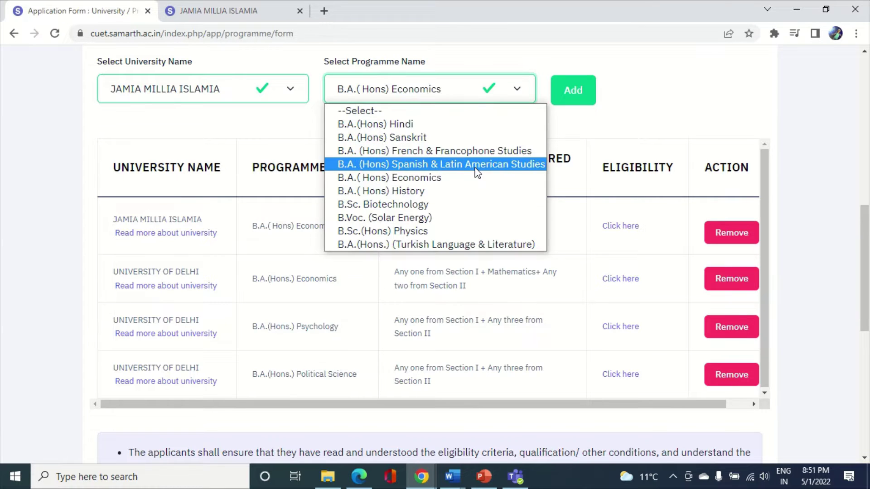
left_click(476, 192)
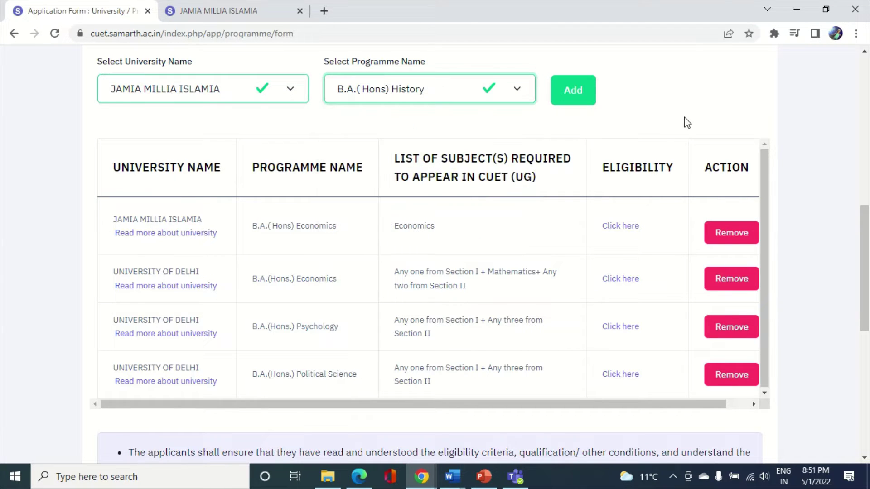
left_click(588, 97)
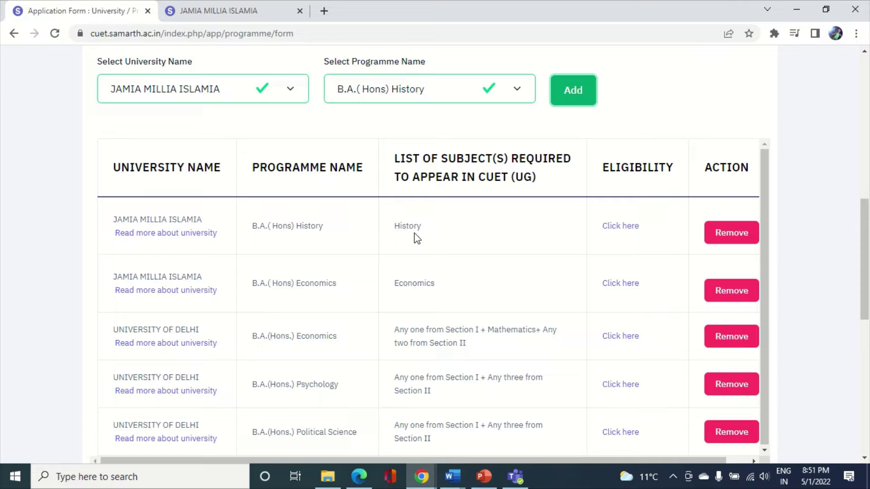
- Highlight the required subject for Jamia Millia Islamia's B.A.(Hons) History and open its eligibility details
left_click_drag(396, 225, 432, 228)
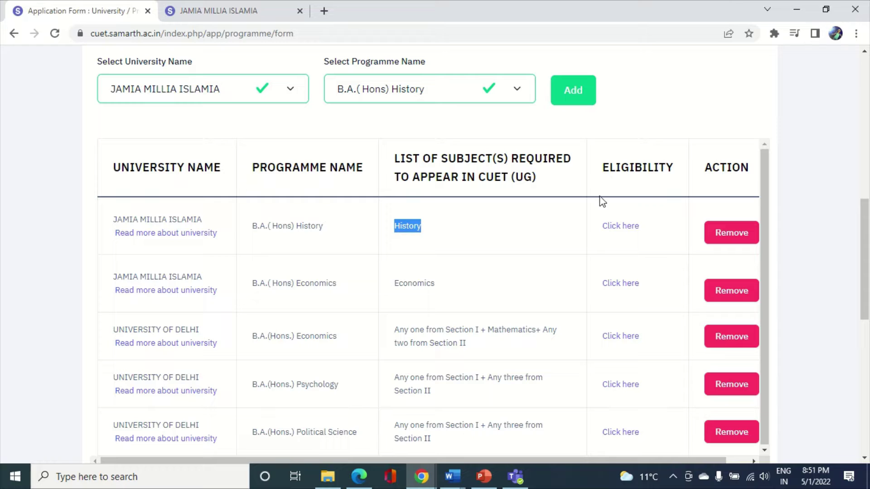
left_click(618, 226)
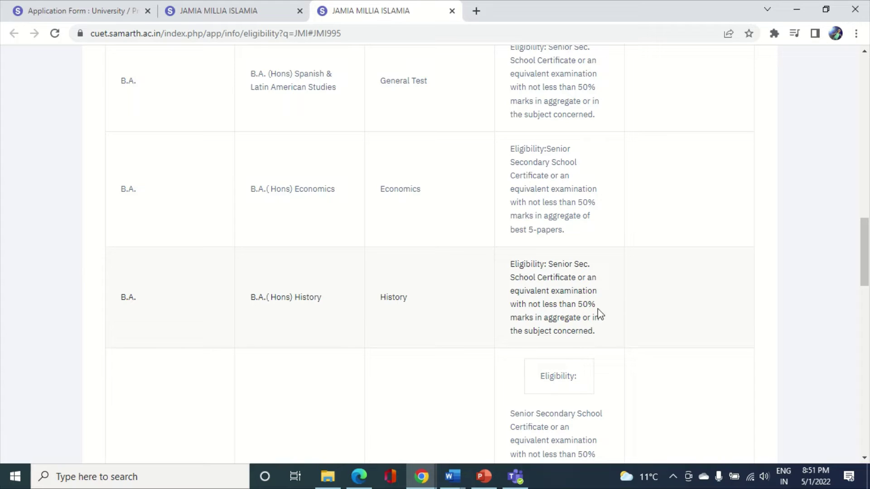
- Highlight the eligibility criteria for Jamia Millia Islamia's B.A.(Hons) History and return to the application form
left_click_drag(595, 304, 559, 304)
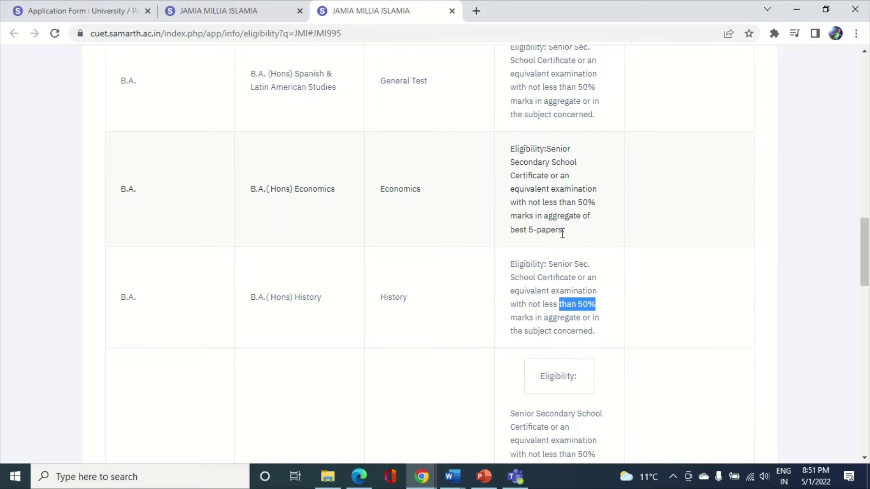
left_click_drag(562, 231, 546, 167)
left_click(561, 302)
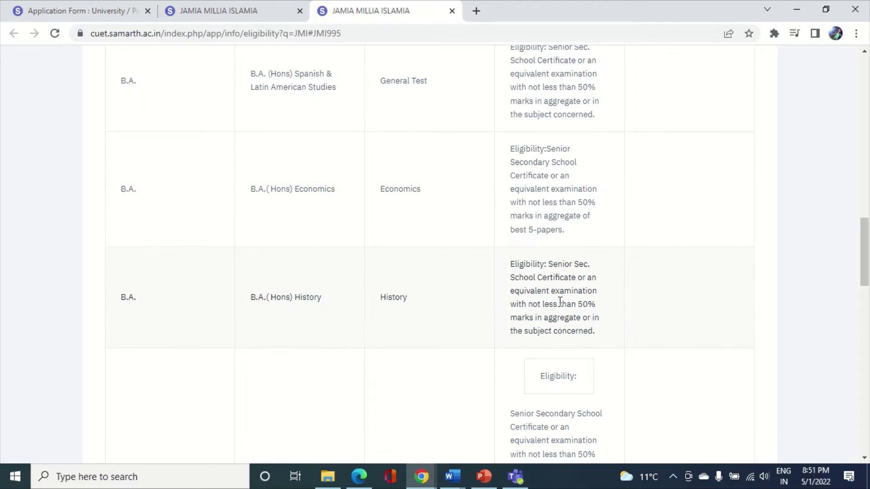
left_click_drag(596, 334, 550, 265)
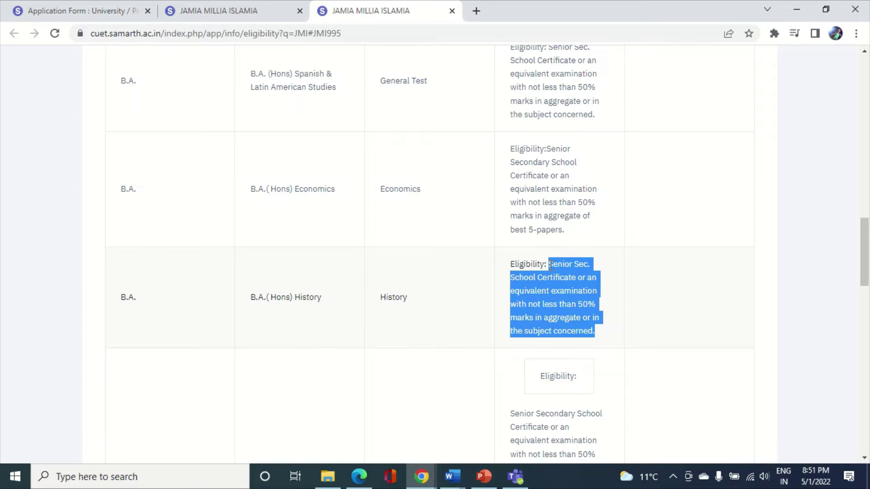
left_click(118, 10)
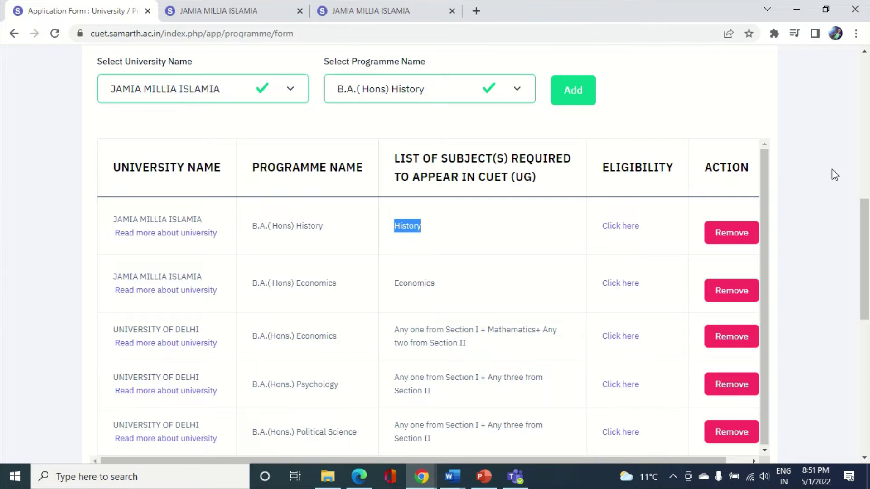
- Review the list of programmes offered by Jamia Millia Islamia, keeping the current selection
mouse_move(867, 237)
left_mouse_down()
mouse_move(868, 252)
mouse_move(867, 240)
left_mouse_up()
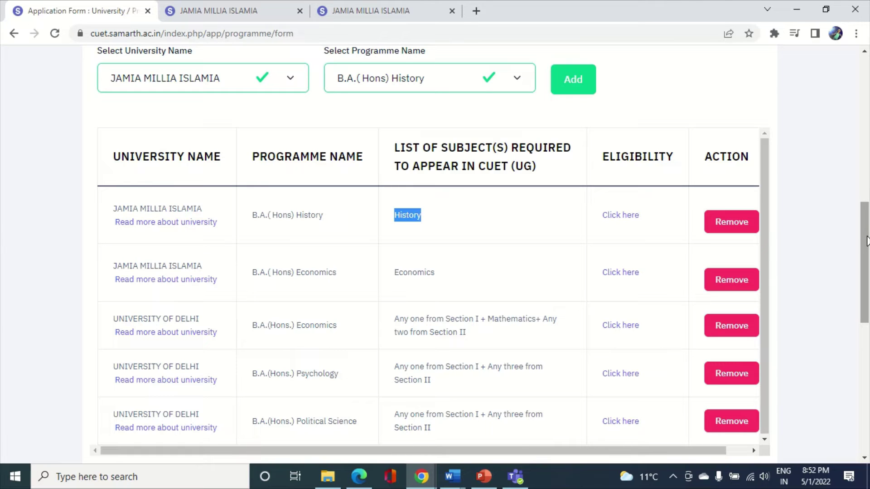
left_click(524, 85)
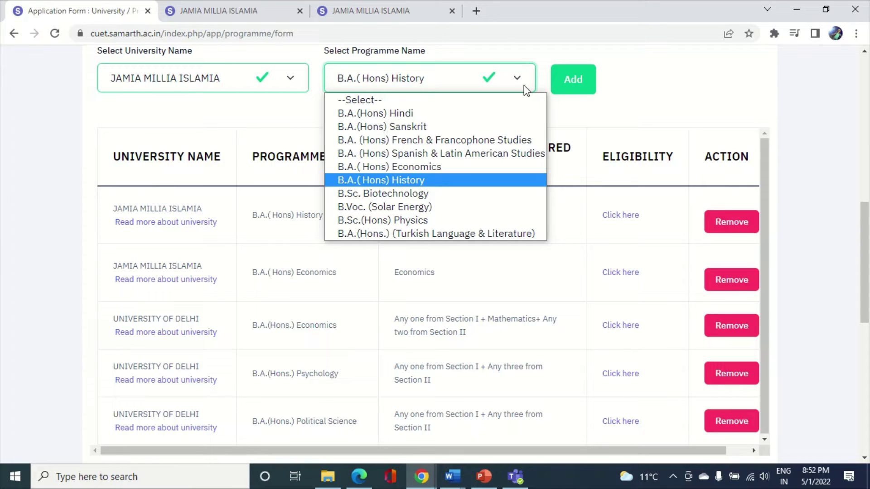
left_click(645, 95)
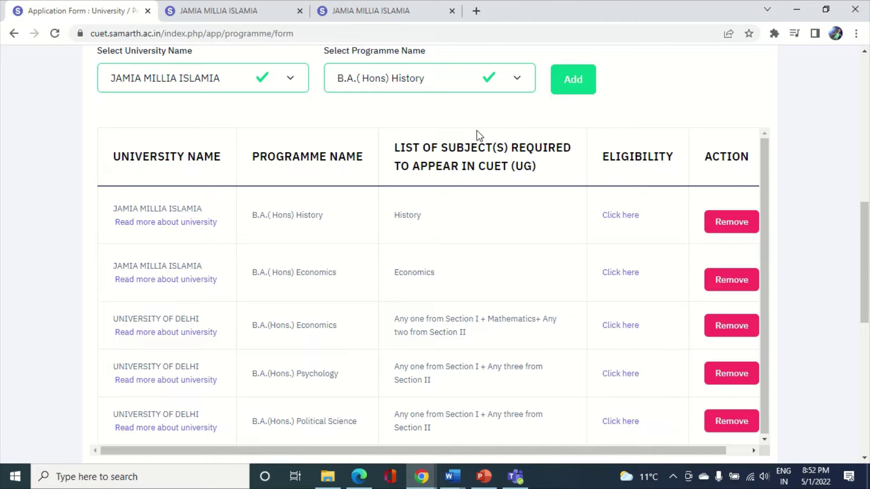
left_click(480, 82)
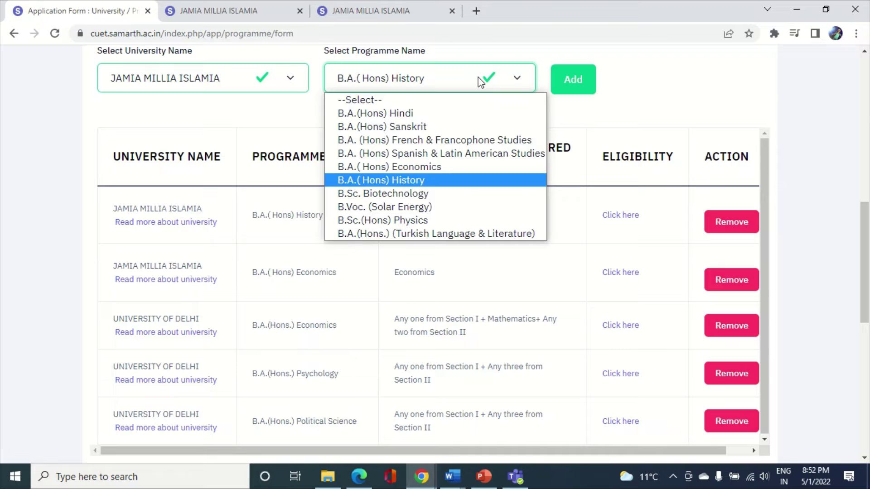
left_click(770, 87)
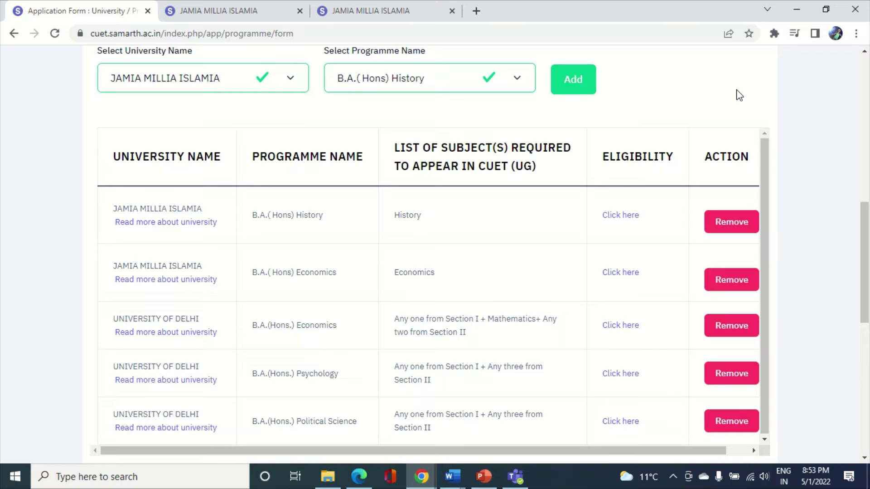
- Add the Bachelor of Arts (Honours) Economics programme at Dr. B.R. Ambedkar University Delhi to the application
left_click(289, 79)
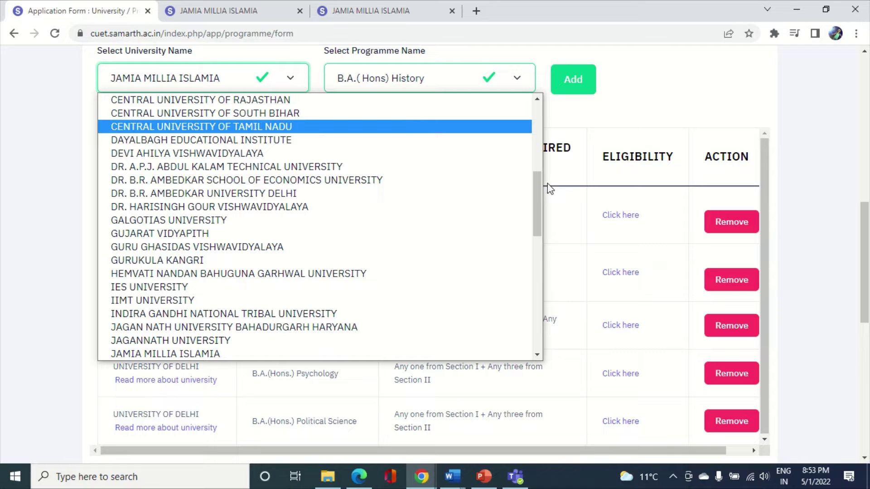
left_click(305, 199)
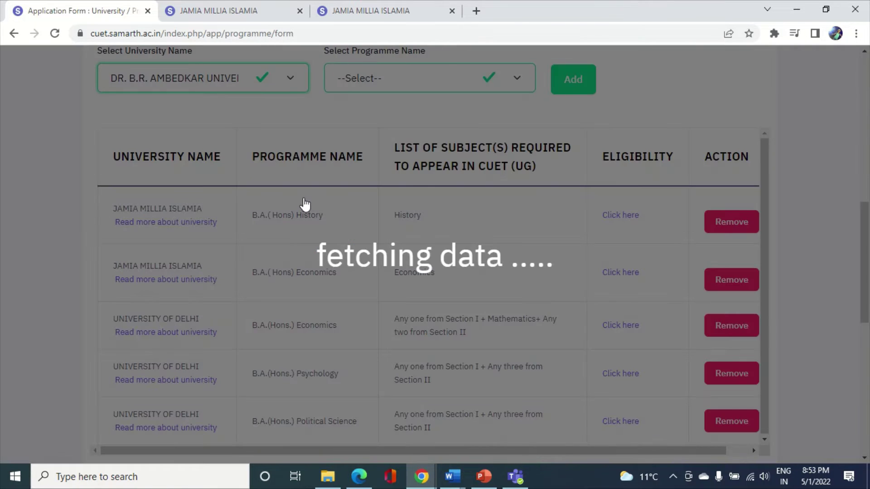
left_click(494, 83)
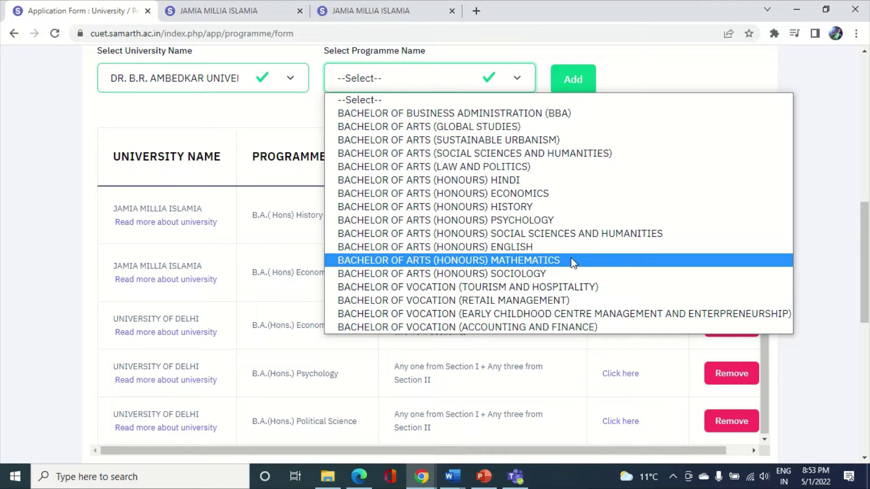
left_click(540, 196)
left_click(571, 81)
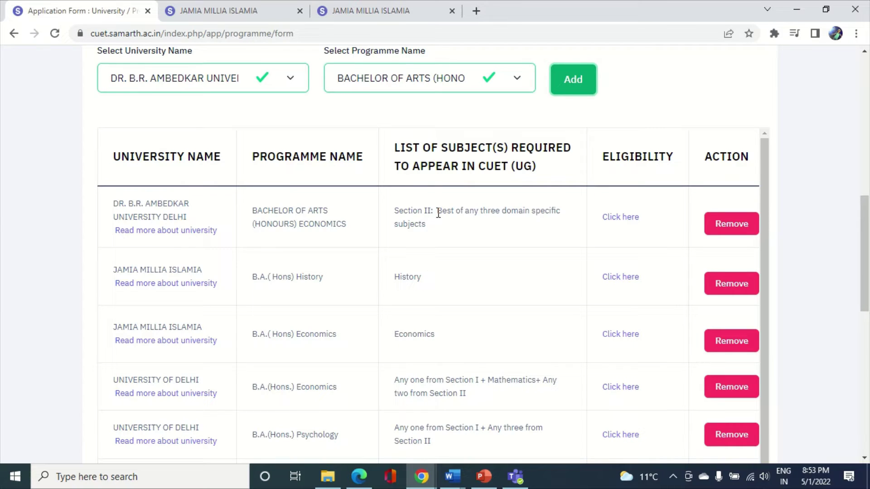
- Highlight the required subjects for Ambedkar University Delhi's Honours Economics, then open its eligibility details and highlight the Mathematics passing-marks condition
left_click_drag(436, 212, 522, 227)
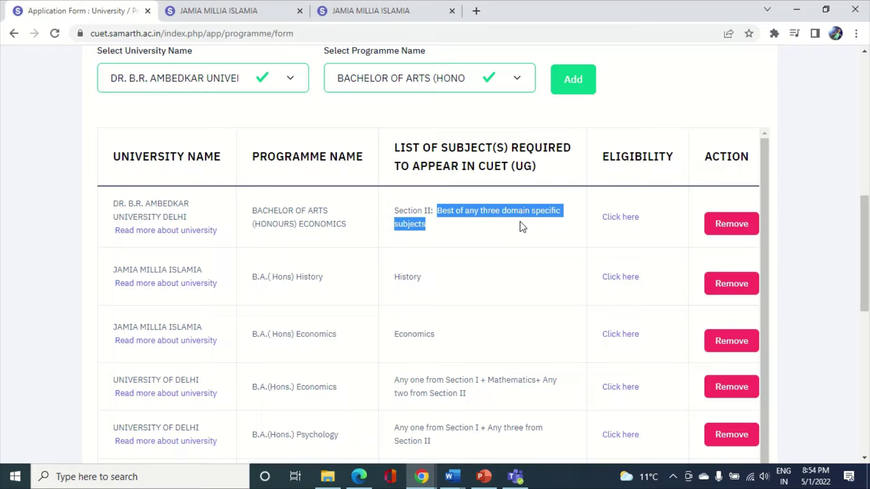
left_click(499, 218)
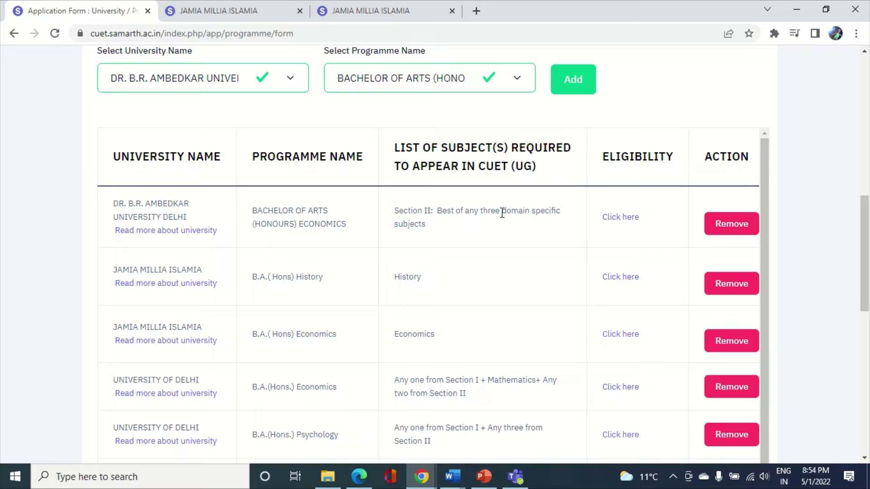
left_click(615, 216)
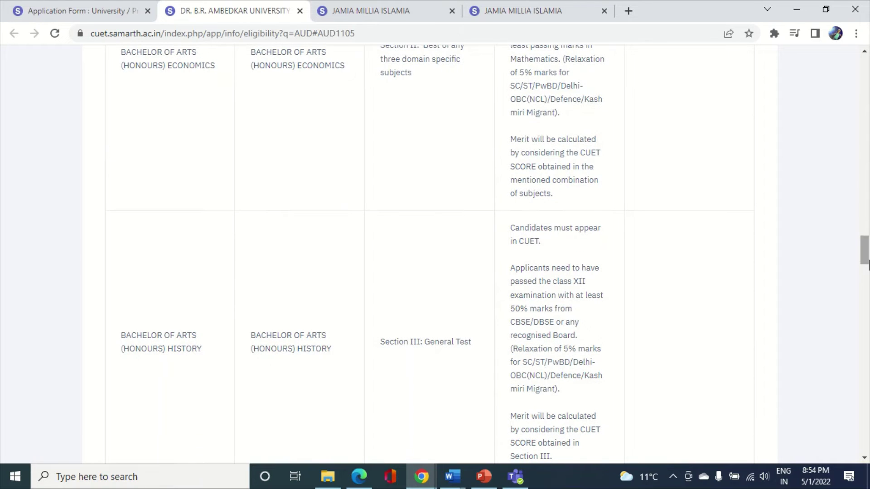
left_click_drag(866, 257, 866, 250)
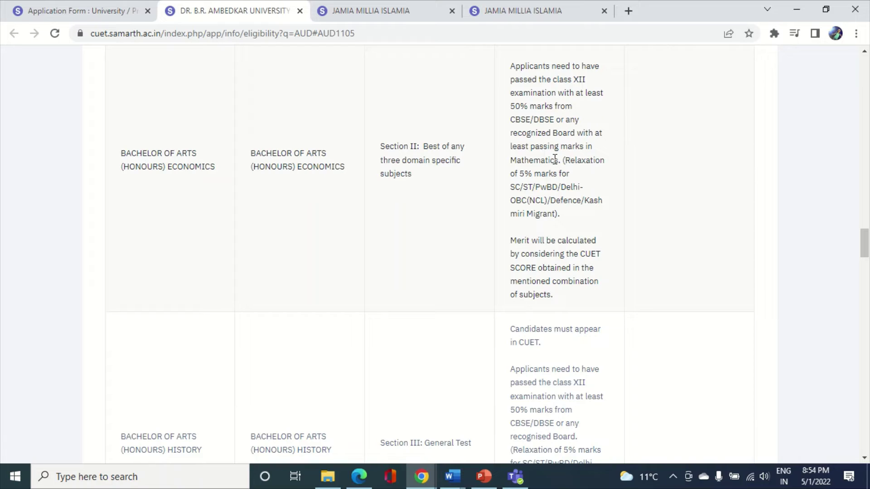
left_click_drag(554, 160, 511, 150)
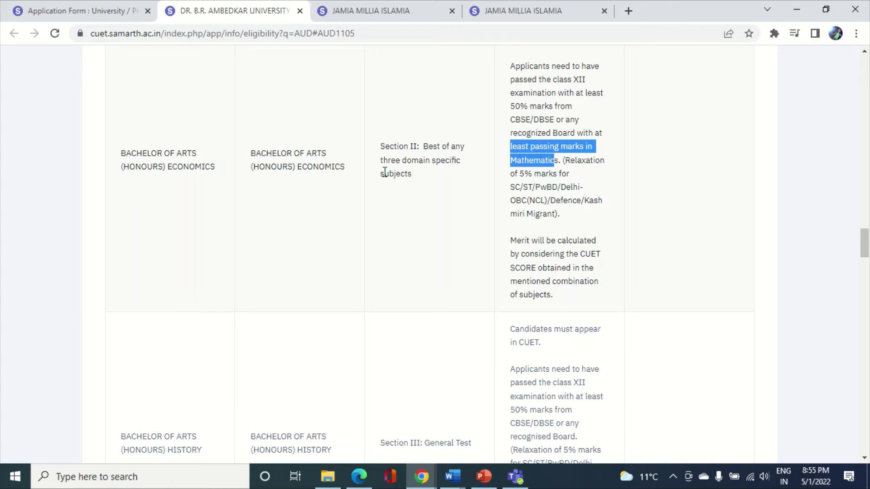
- Close the Ambedkar University Delhi and both Jamia Millia Islamia eligibility pages
left_click(299, 11)
left_click(300, 11)
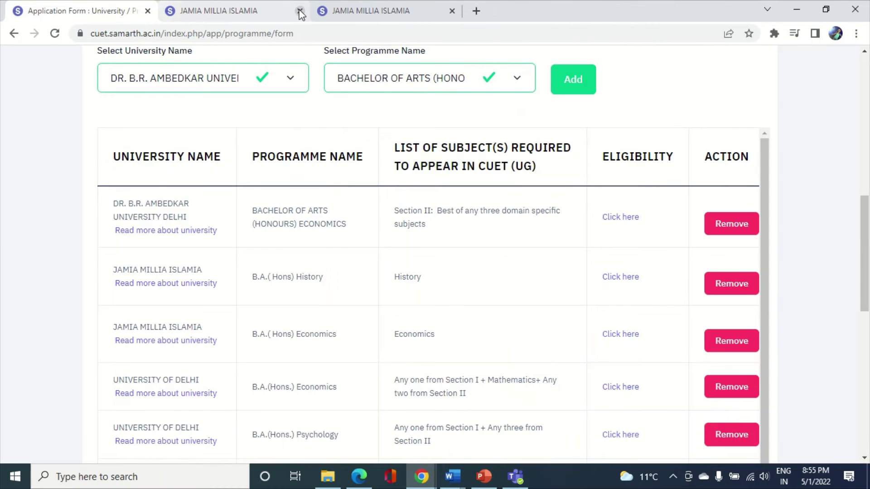
left_click(300, 11)
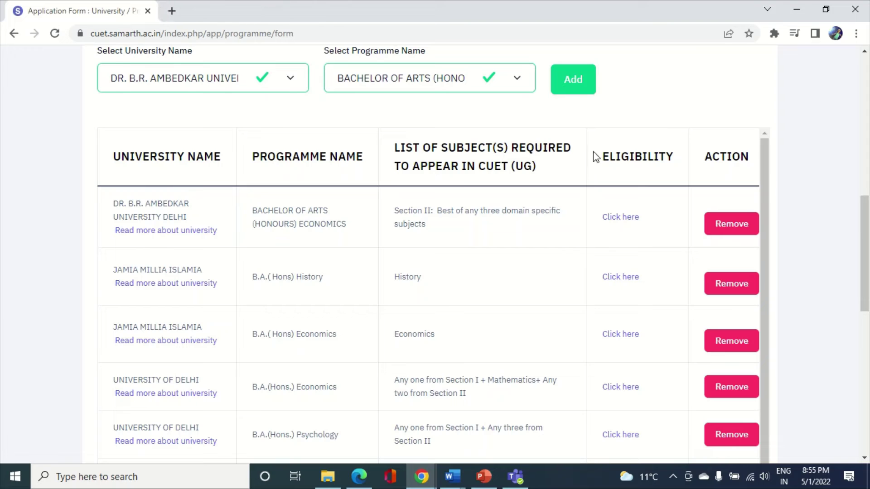
- Add the B. A. (Hons) Social Sciences programme at Banaras Hindu University to the application
left_click(291, 80)
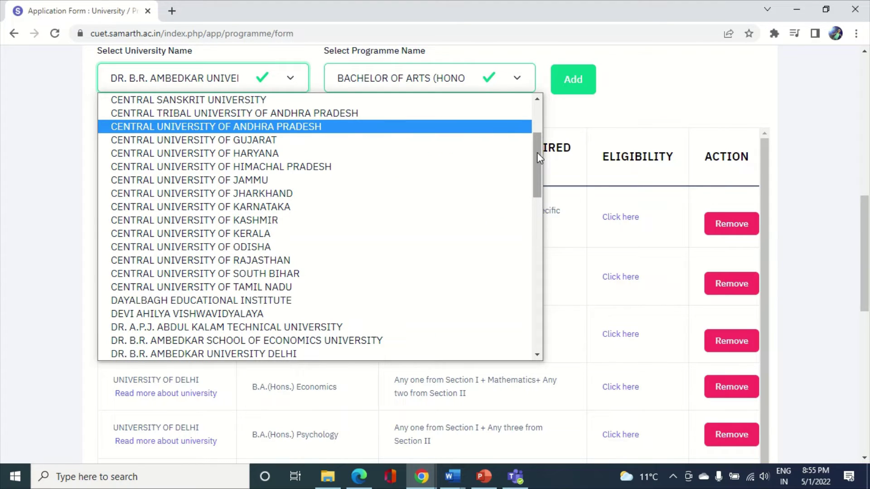
left_click_drag(537, 153, 539, 127)
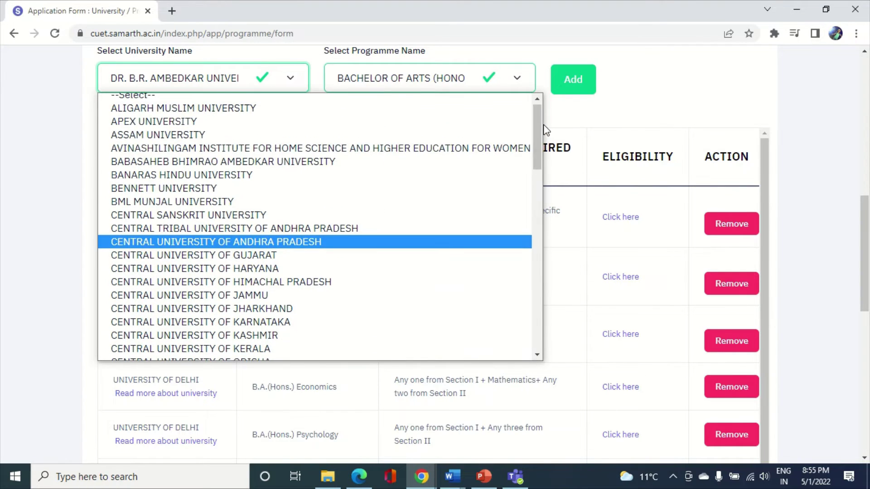
left_click(183, 176)
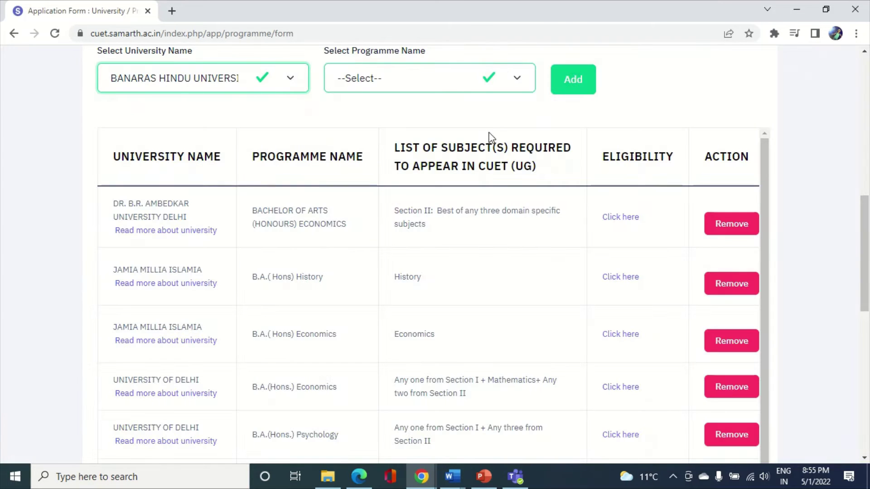
left_click(457, 85)
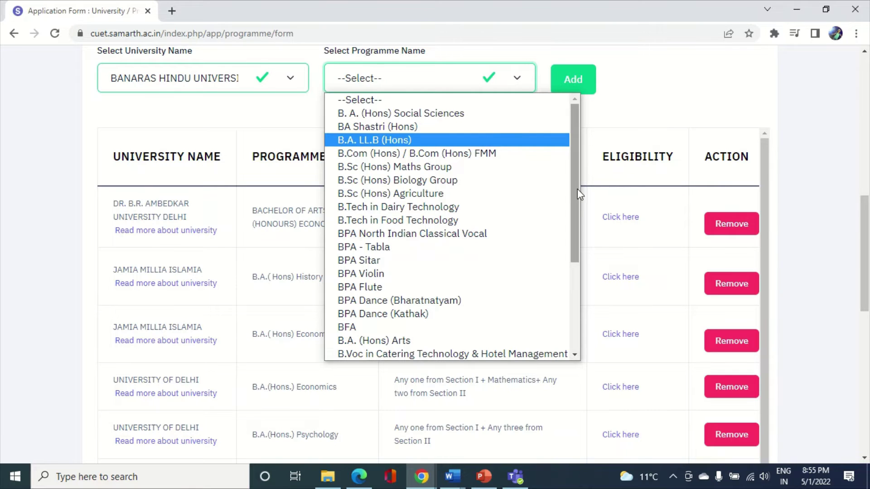
left_click_drag(581, 191, 595, 131)
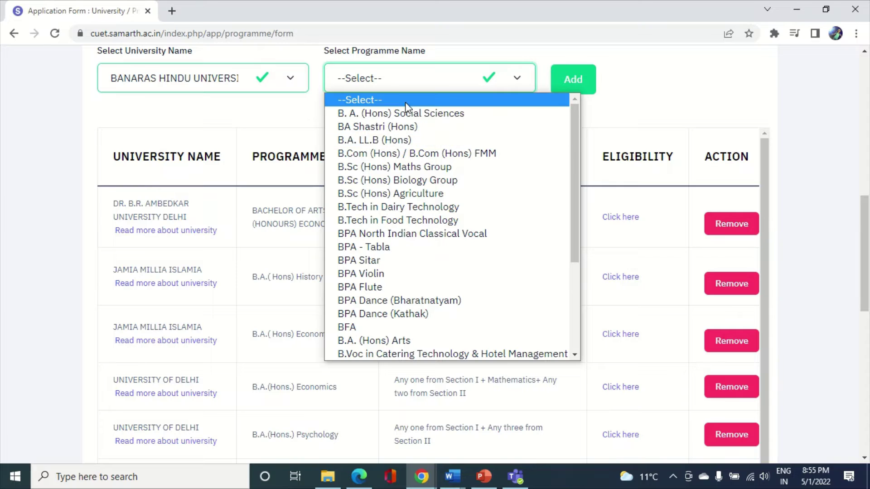
left_click(411, 118)
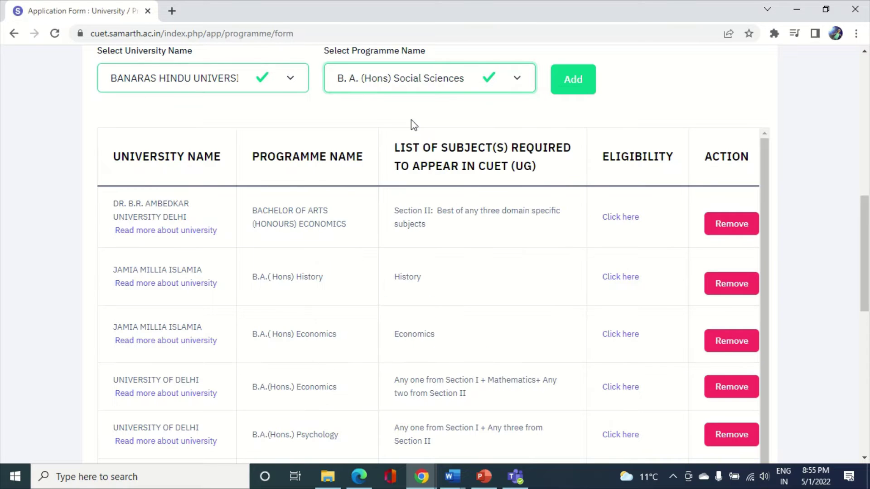
left_click(573, 80)
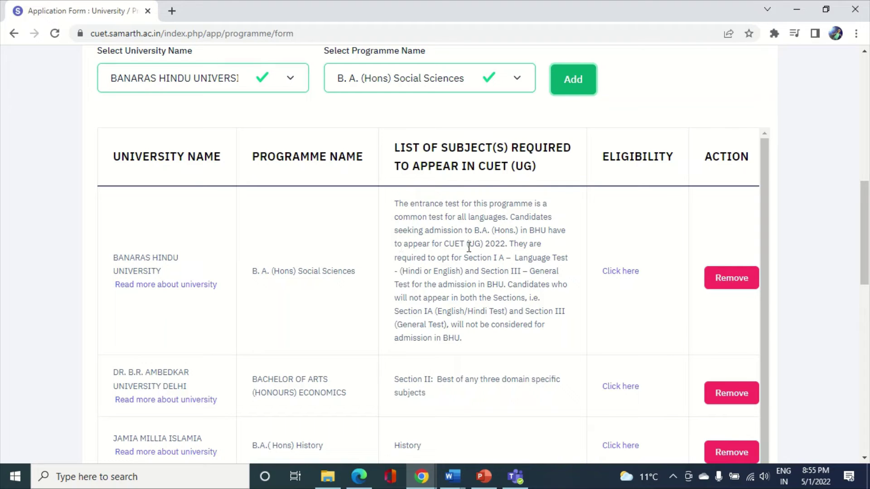
- Highlight the Section I A language test requirement (Hindi or English) for Banaras Hindu University's B. A. (Hons) Social Sciences
left_click_drag(447, 243, 465, 244)
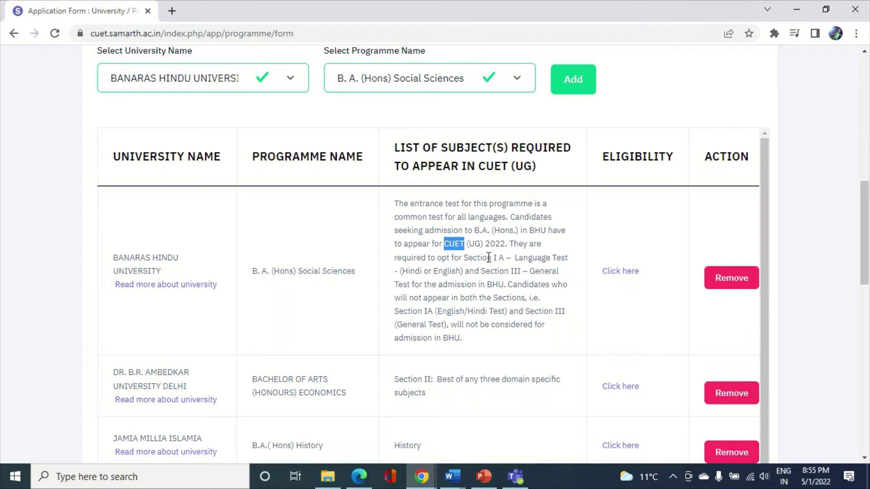
left_click(463, 258)
left_click_drag(463, 258, 463, 271)
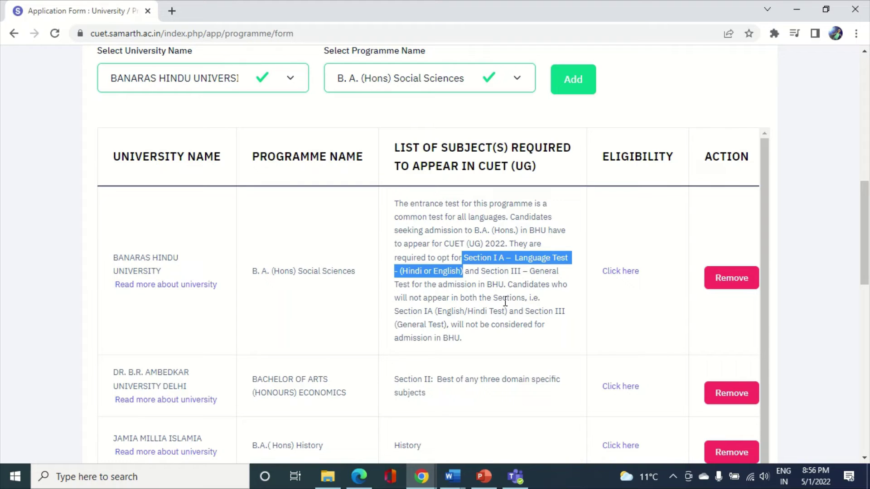
- Check the eligibility criteria for Banaras Hindu University's B. A. (Hons) Social Sciences and close the eligibility page
left_click(616, 274)
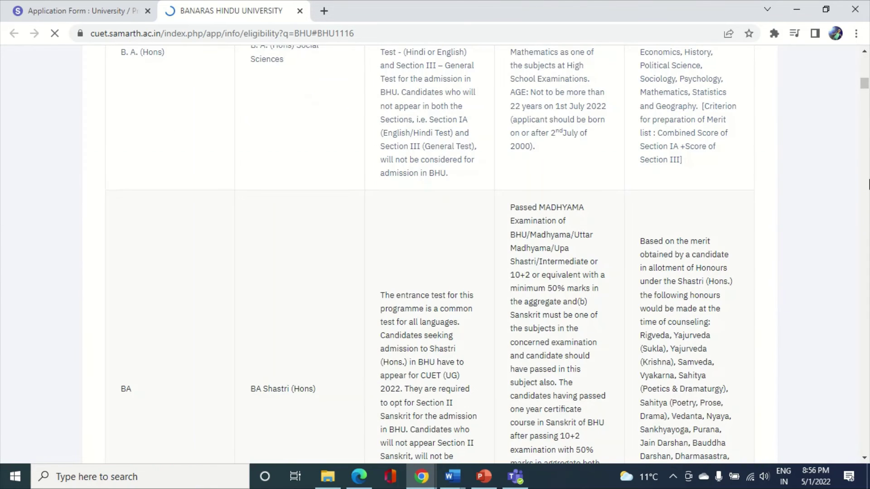
left_click(865, 53)
left_click(865, 55)
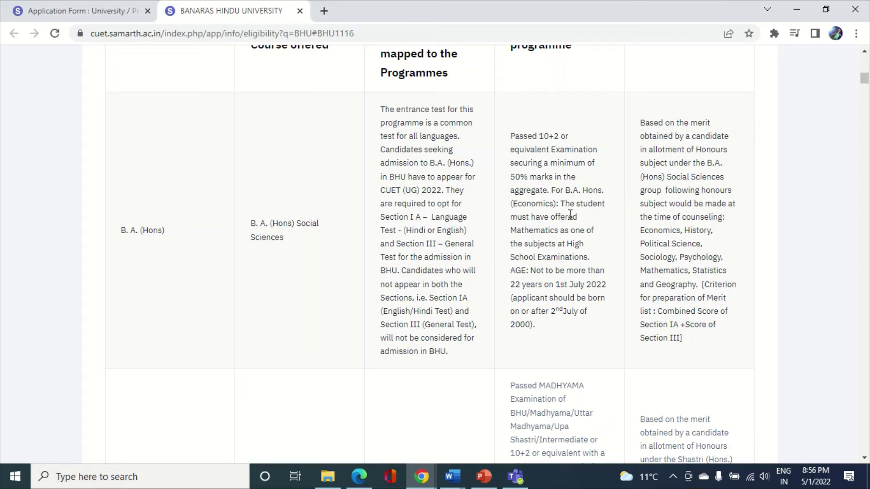
left_click(300, 10)
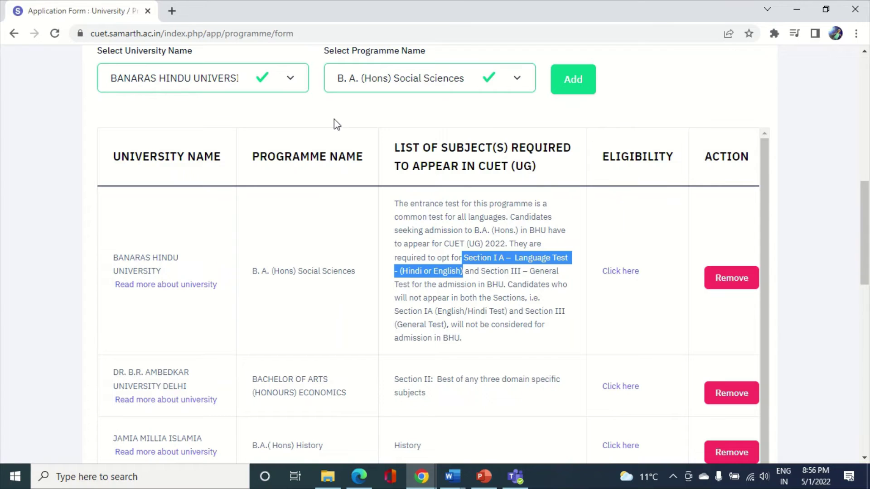
- Add the University of Allahabad's BA Arabic/Anthropology/Anc. History programme to the application
left_click(284, 80)
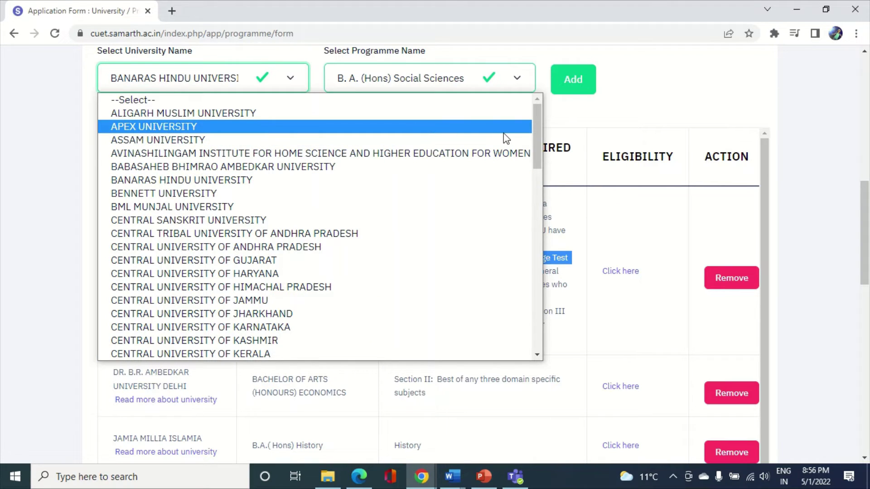
left_click_drag(534, 137, 553, 331)
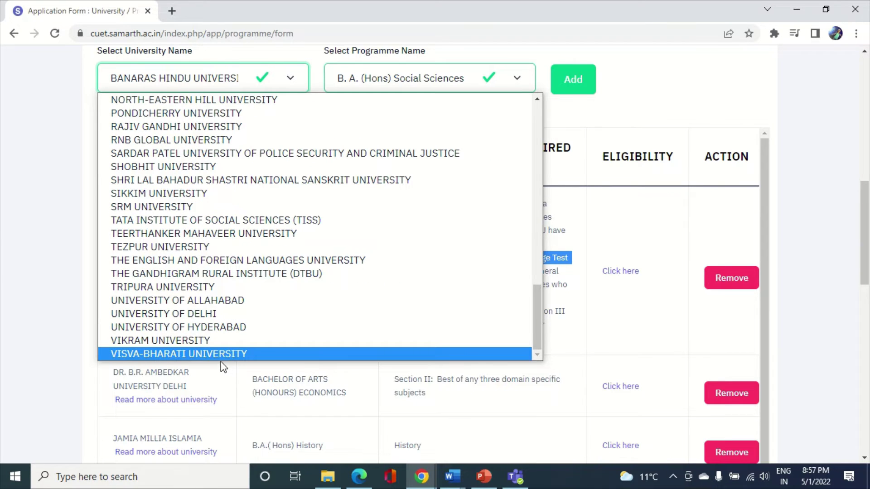
left_click(240, 303)
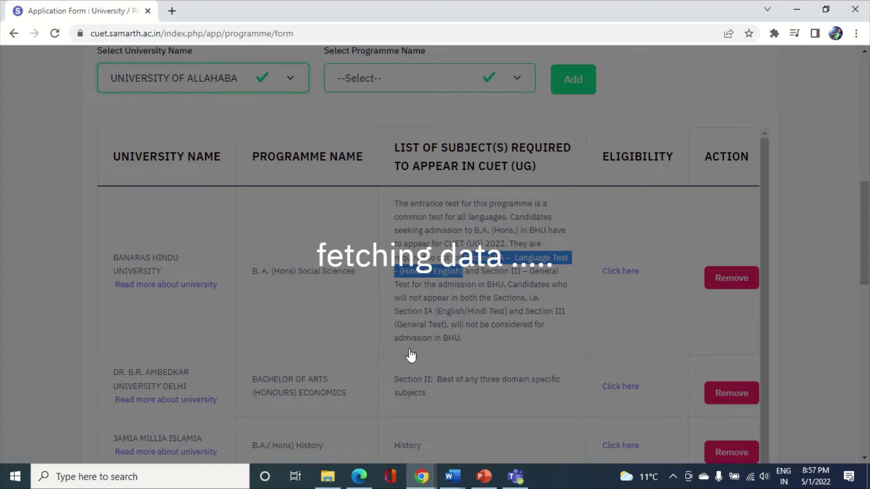
mouse_move(344, 6)
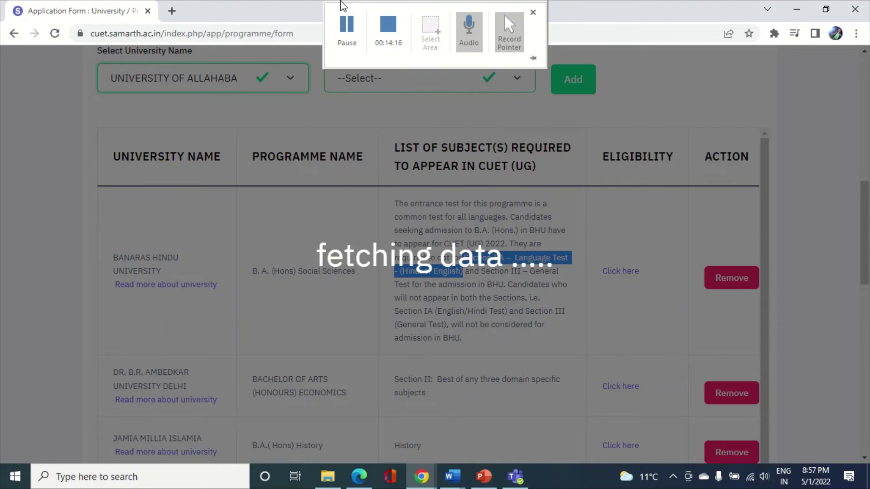
left_click(347, 32)
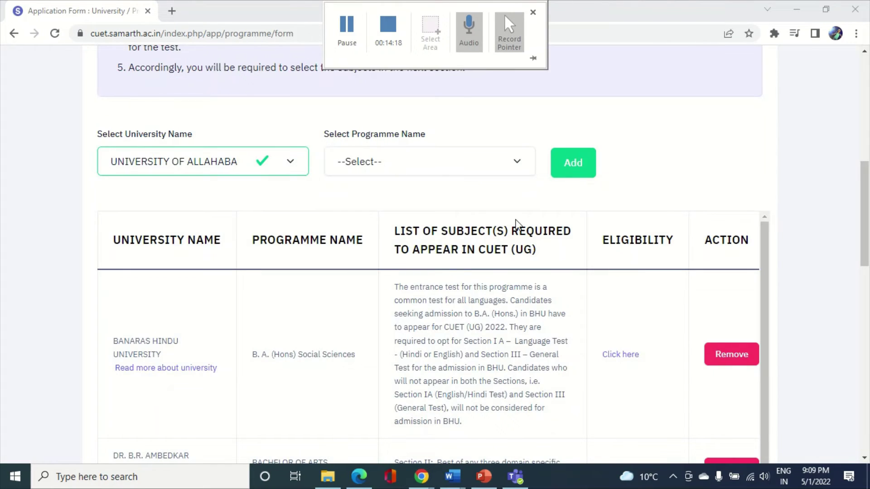
left_click(506, 167)
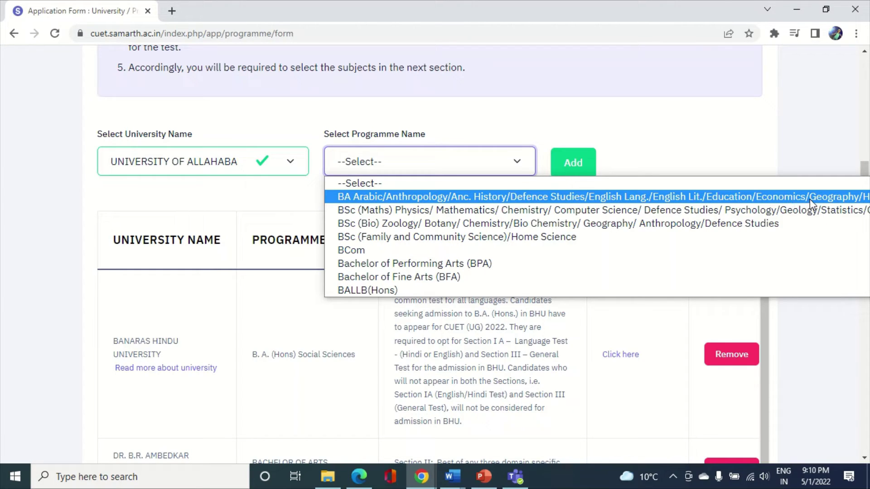
left_click(573, 200)
left_click(584, 162)
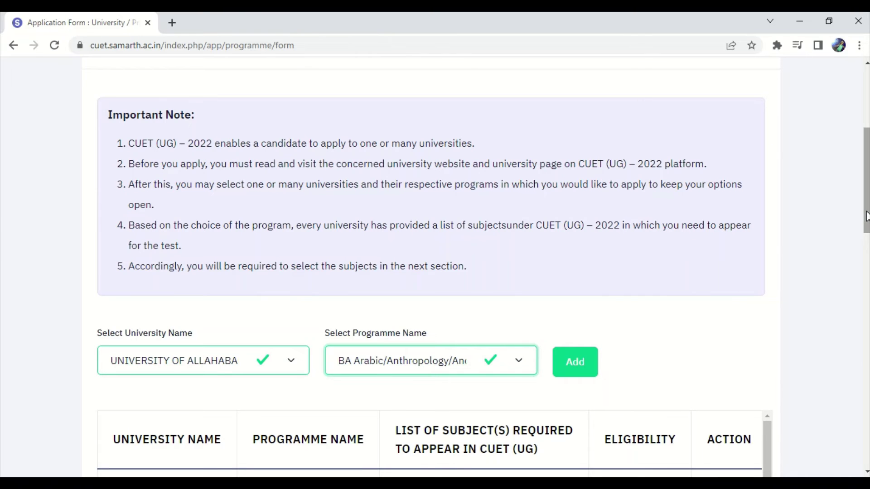
scroll(280, 321, "down", 3)
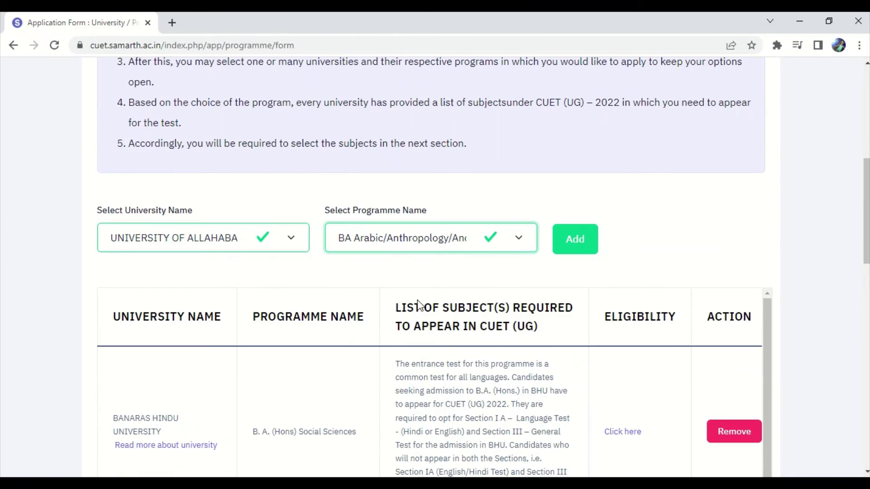
left_click(594, 246)
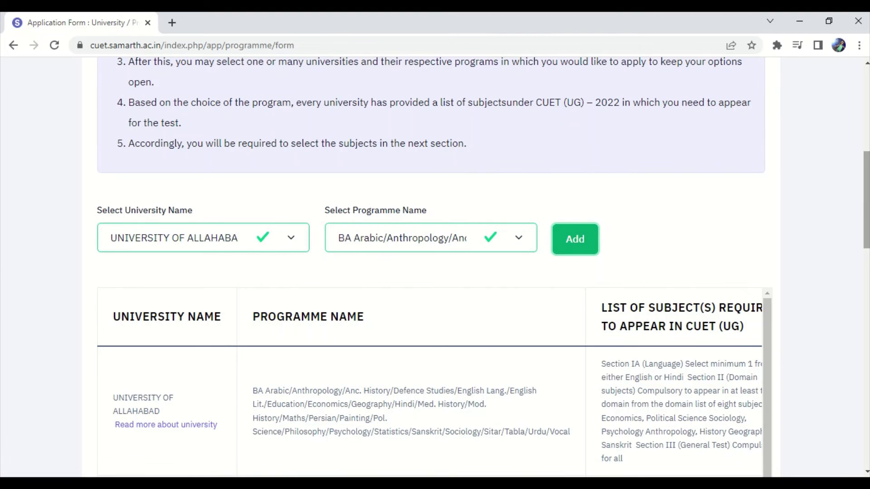
- Review the required subjects and eligibility criteria for the University of Allahabad's BA programme, including its special conditions, and close the eligibility page
left_click_drag(867, 212, 866, 236)
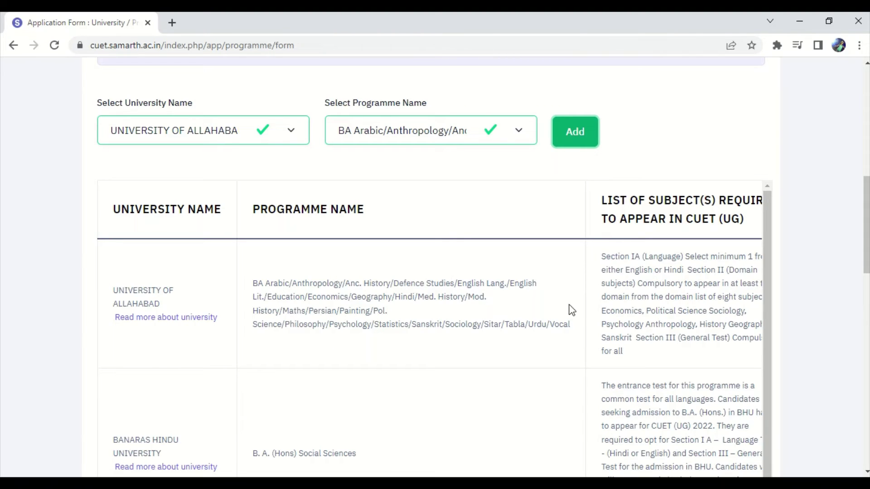
scroll(573, 324, "right", 5)
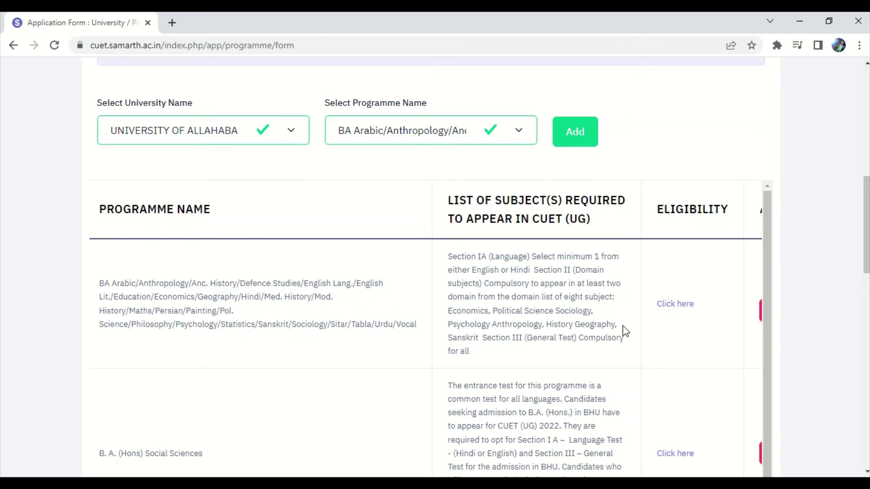
left_click(678, 302)
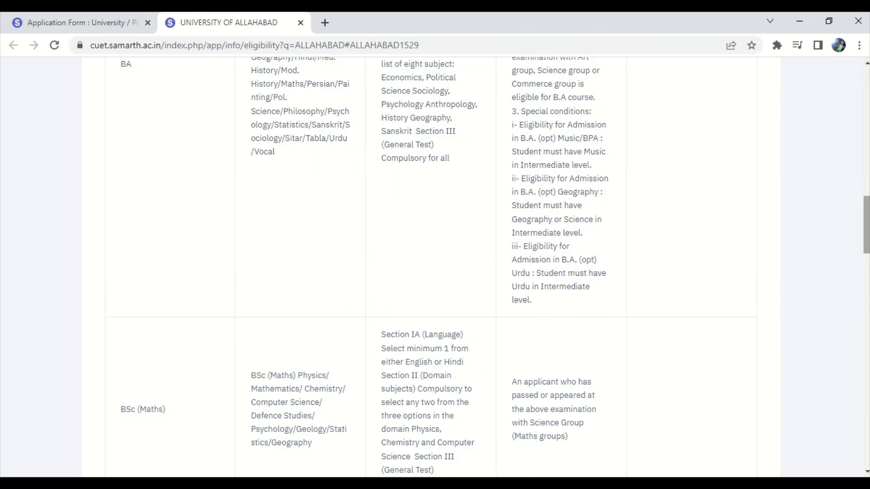
left_click_drag(867, 234, 867, 194)
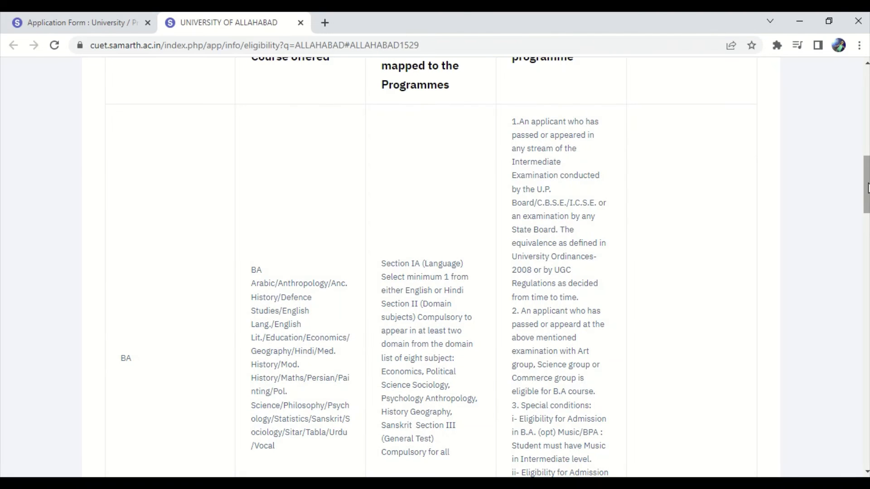
left_click_drag(867, 188, 868, 210)
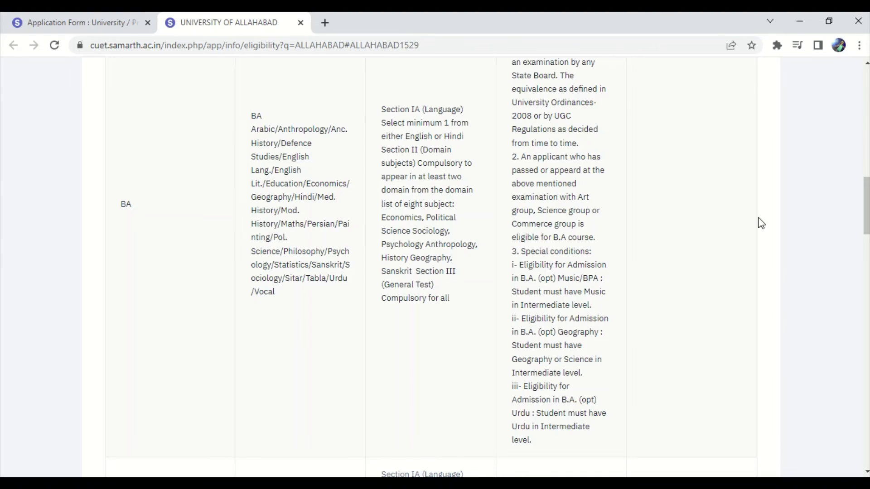
left_click_drag(865, 219, 866, 229)
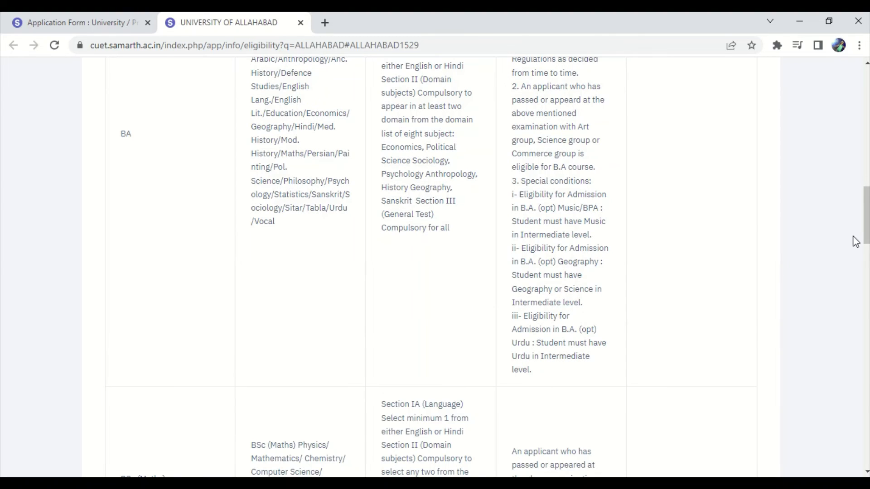
scroll(661, 280, "down", 1)
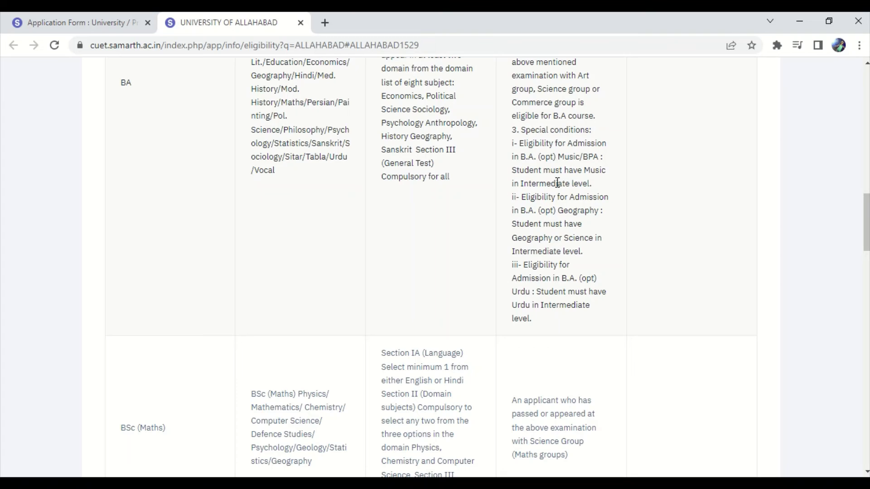
left_click_drag(869, 236, 868, 228)
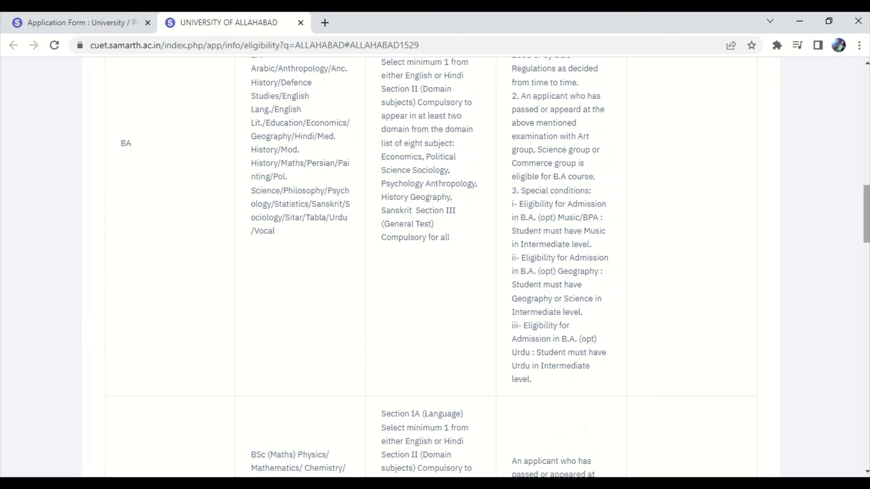
left_click(301, 23)
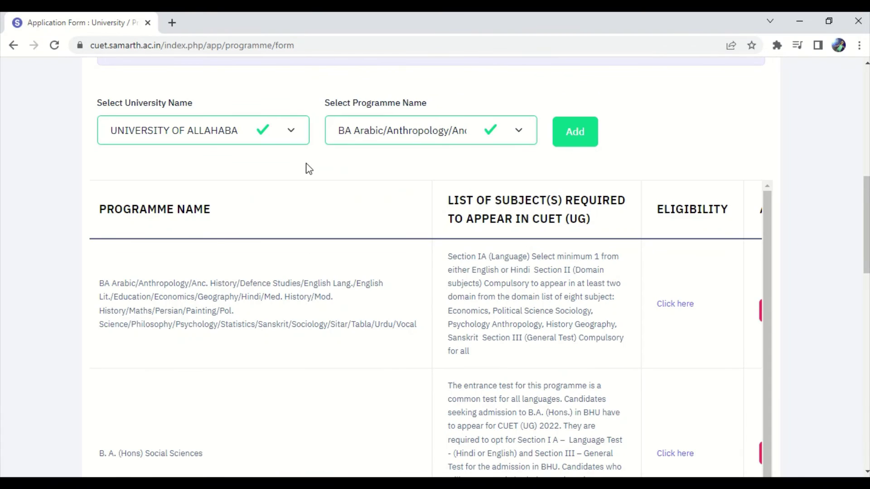
- Add the Integrated M.A (Economics) programme at the University of Hyderabad to the application
left_click(293, 135)
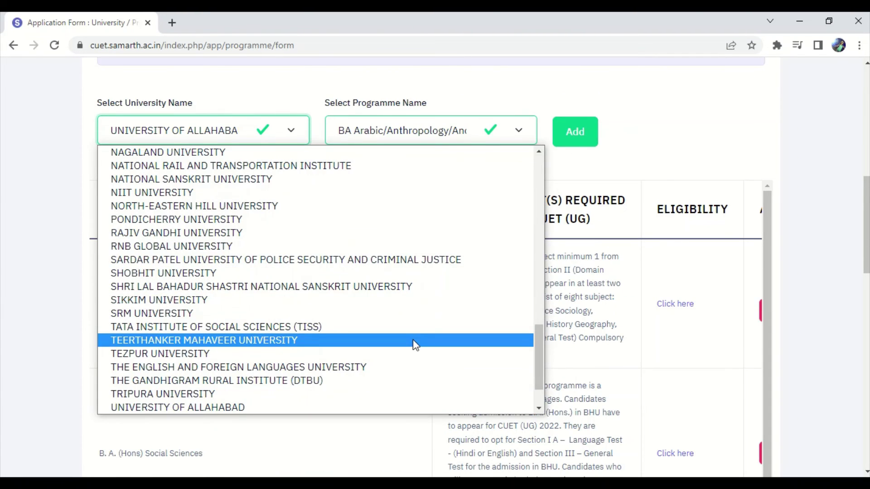
left_click_drag(542, 372, 545, 416)
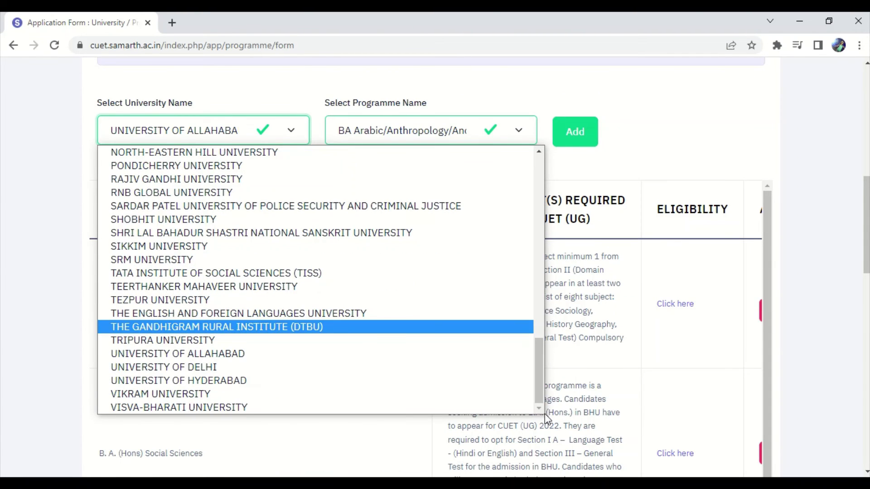
left_click(360, 383)
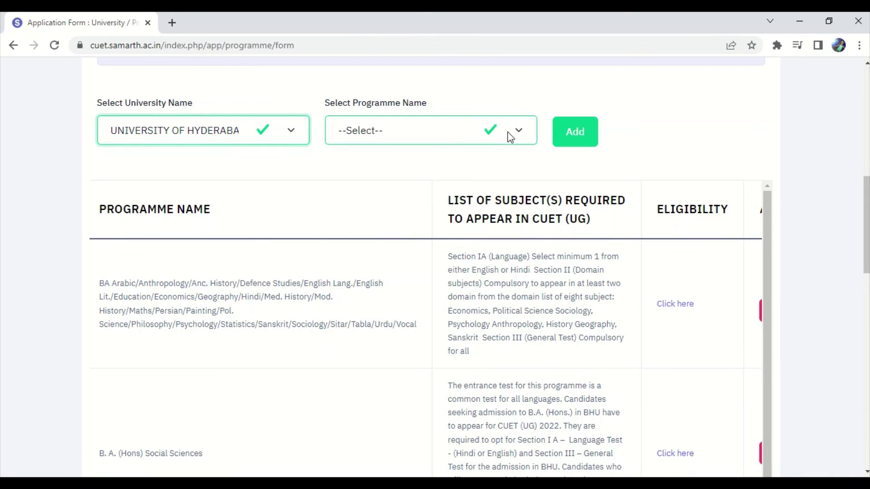
left_click(511, 136)
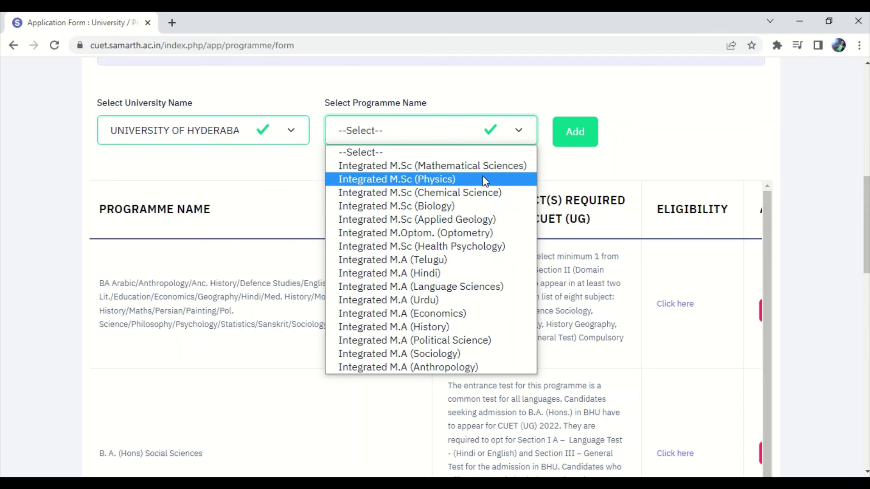
key("Down")
key("Down")
key("Down")
key("Down")
key("Down")
key("Down")
key("Down")
key("Down")
key("Down")
key("Down")
key("Down")
key("Down")
key("Down")
key("Down")
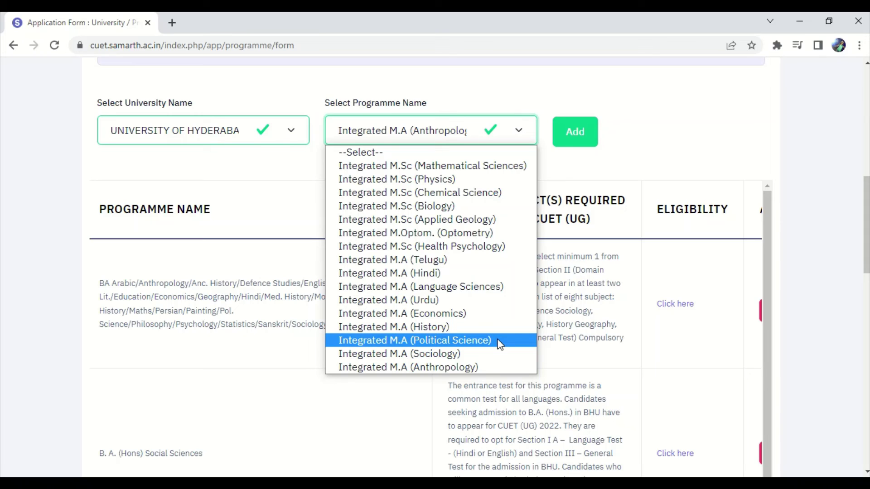
left_click(468, 317)
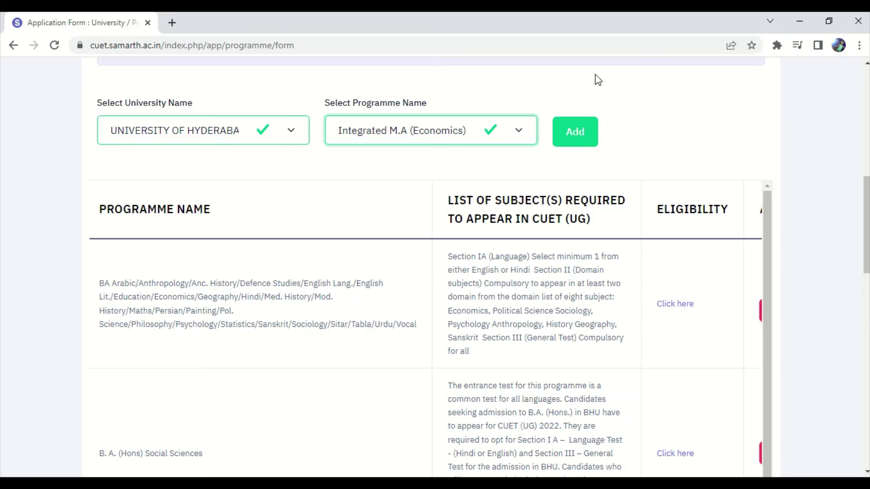
left_click(589, 130)
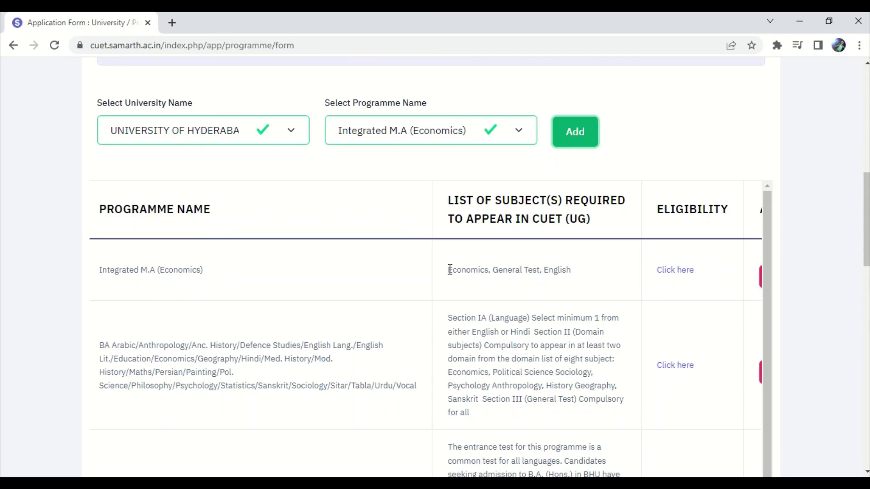
- Highlight the required subjects Economics, General Test and English one after another for the Integrated M.A (Economics)
left_click_drag(448, 270, 490, 275)
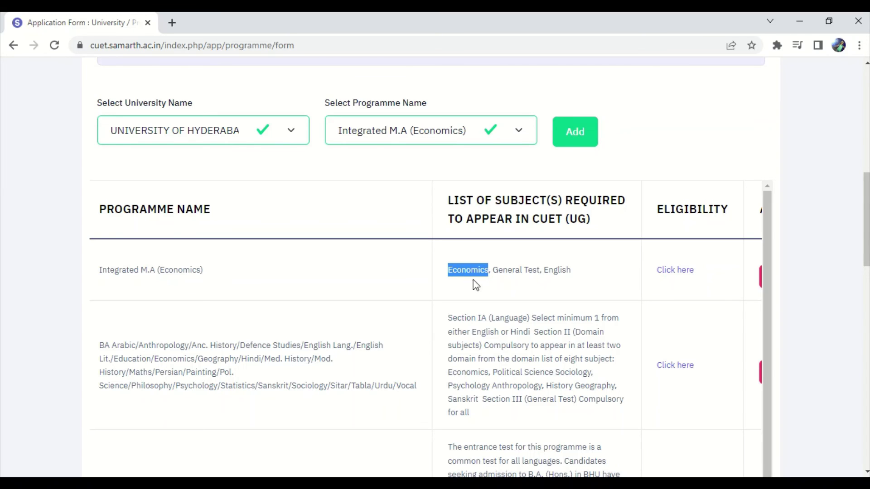
left_click(474, 284)
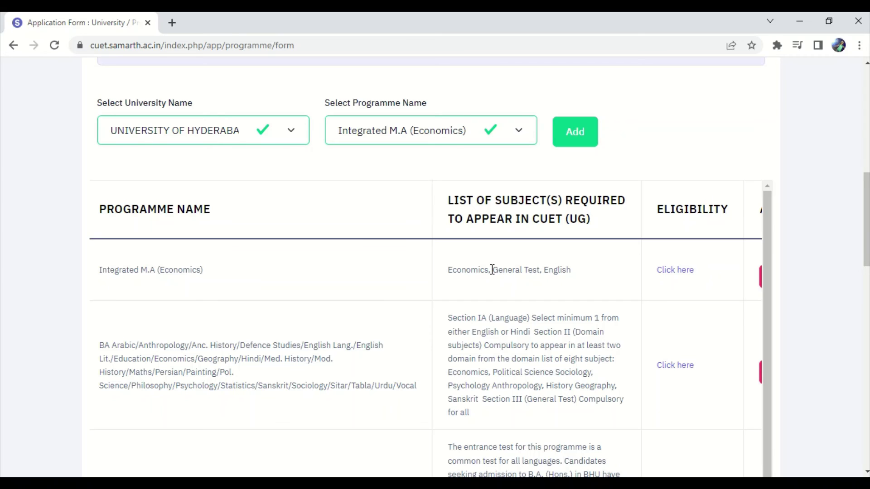
left_click_drag(497, 271, 525, 277)
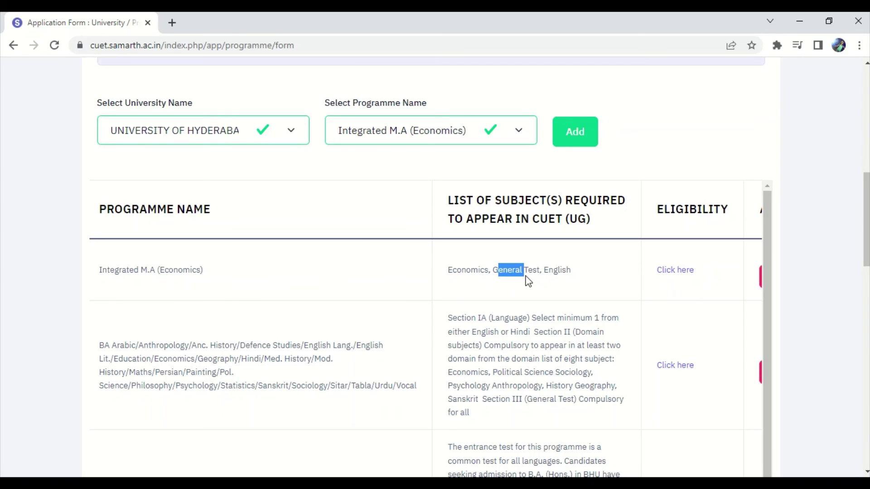
double_click(546, 271)
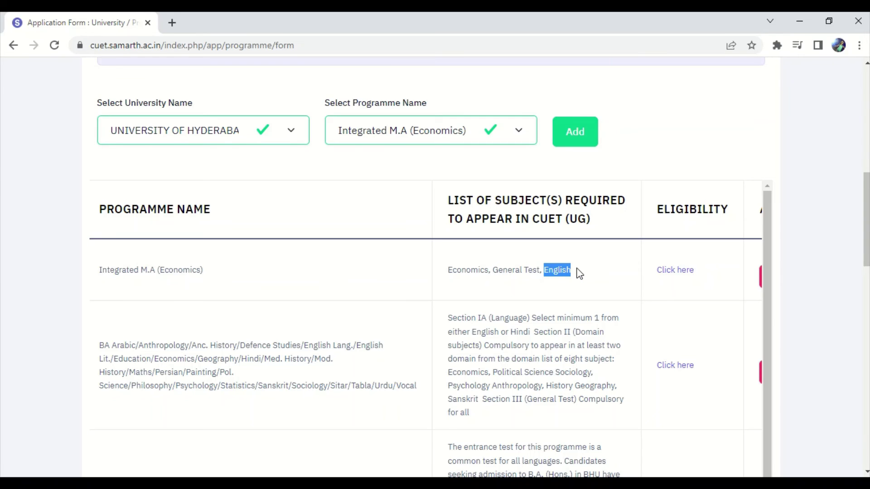
- Check the eligibility criteria and remarks for the University of Hyderabad's Integrated M.A (Economics) and close the eligibility page
left_click(677, 271)
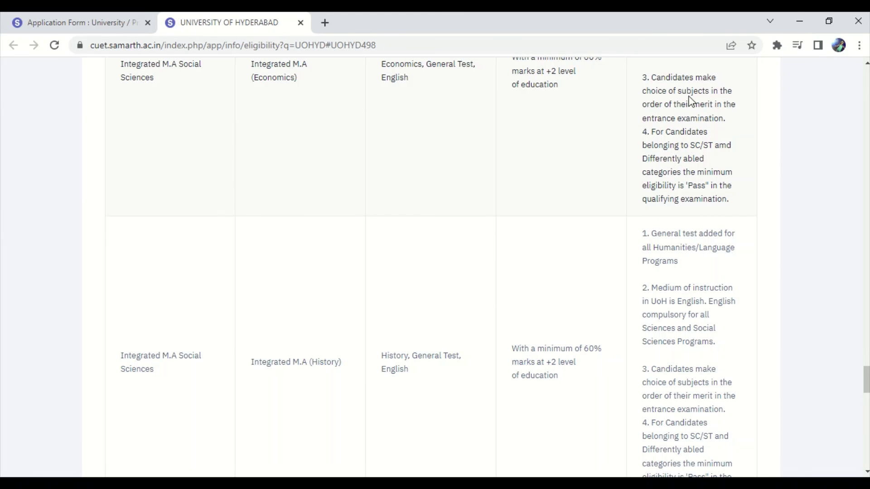
left_click(867, 64)
left_click(866, 64)
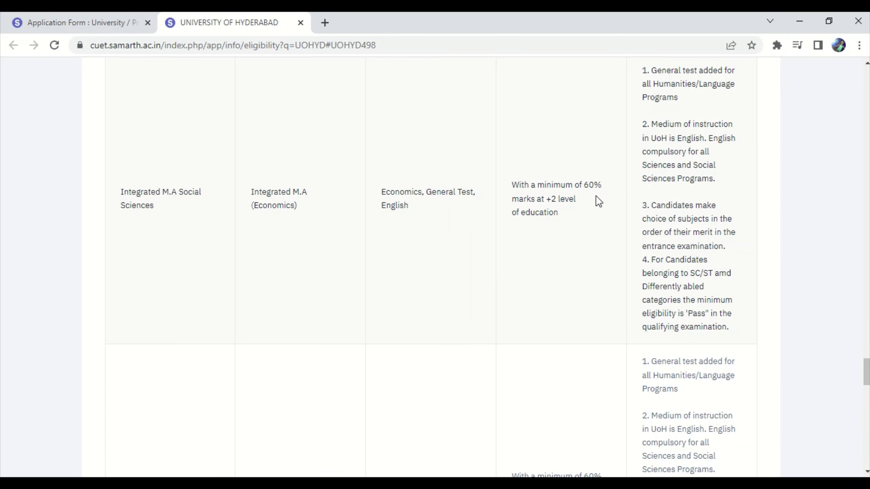
left_click(866, 65)
left_click(866, 65)
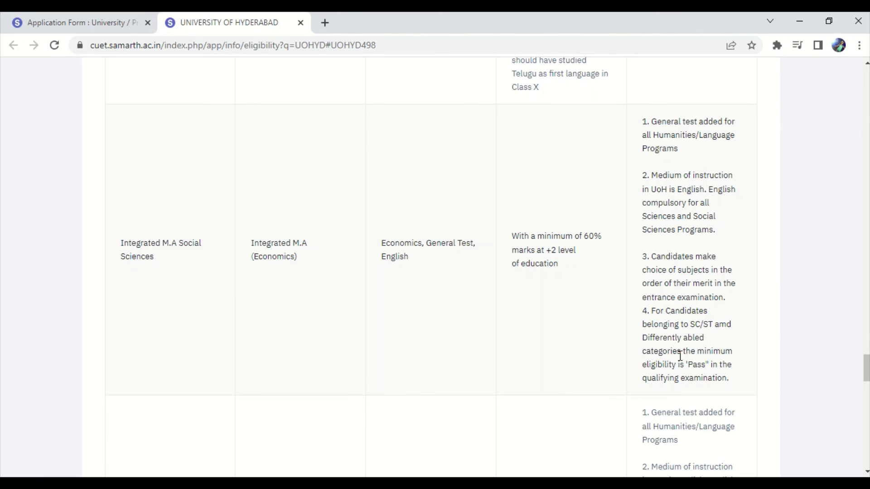
left_click(302, 22)
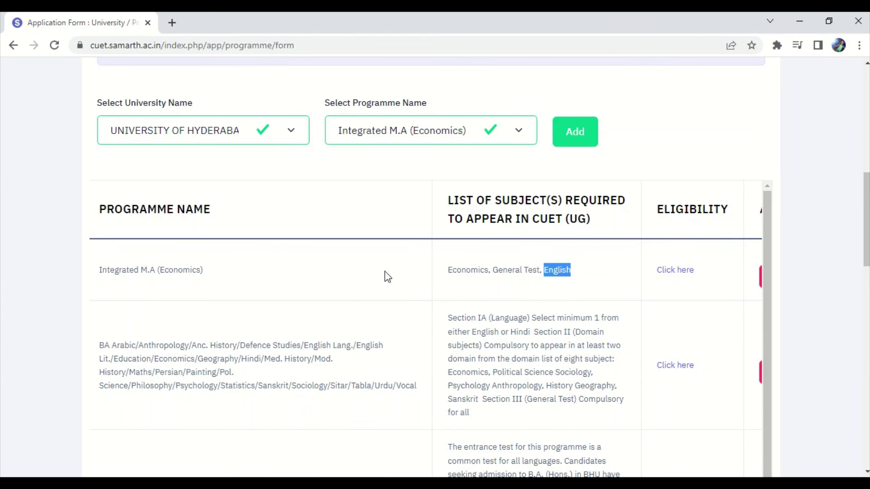
- Add the University of Hyderabad's Integrated M.A (History) programme to the application and highlight its list of required subjects
left_click(500, 132)
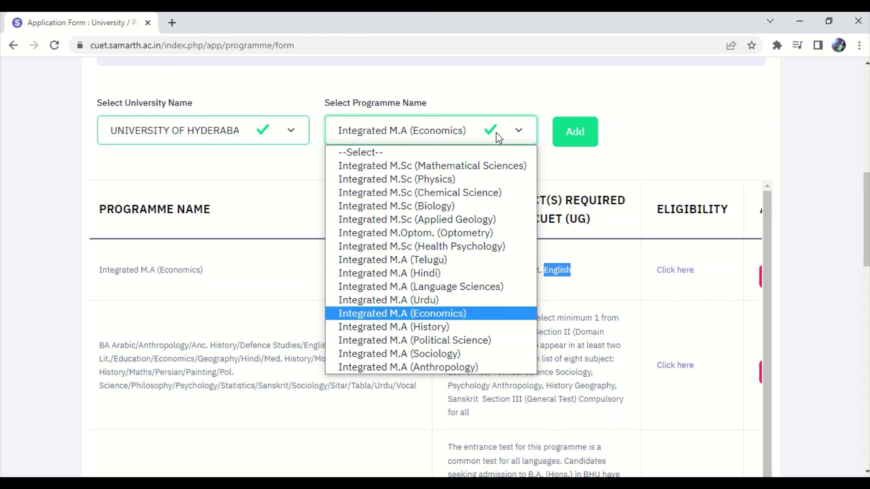
left_click(473, 327)
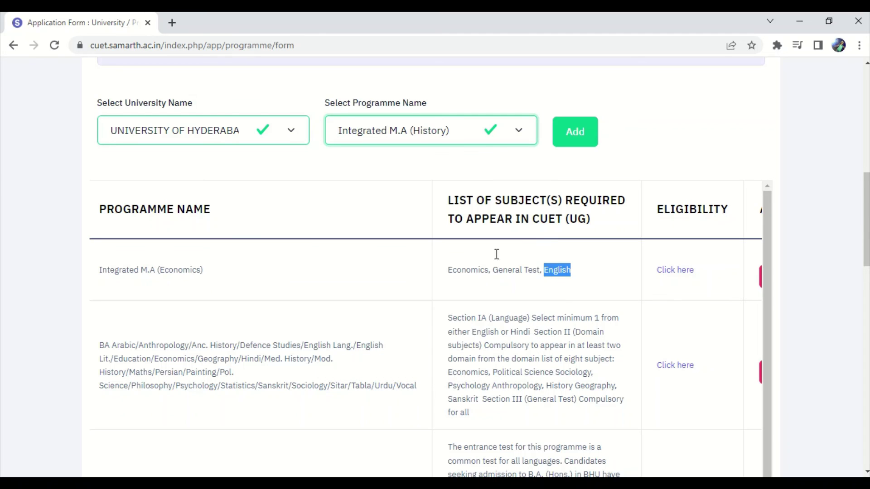
left_click(576, 133)
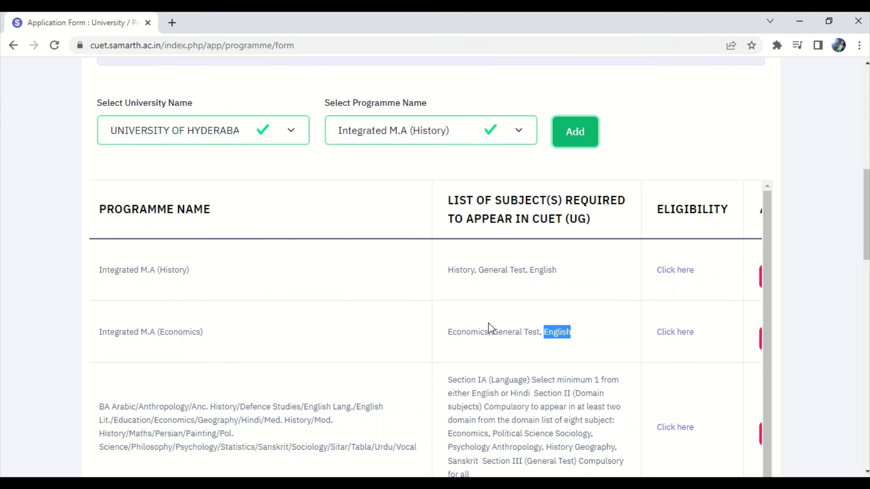
triple_click(462, 272)
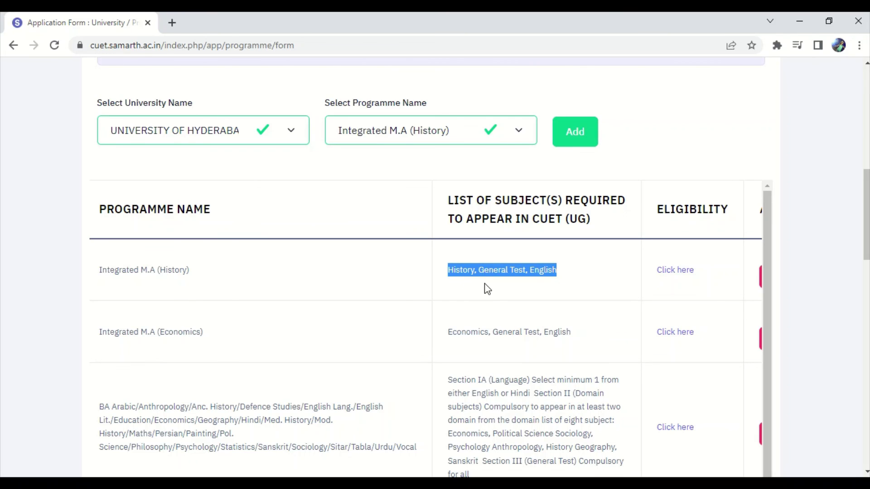
left_click(519, 272)
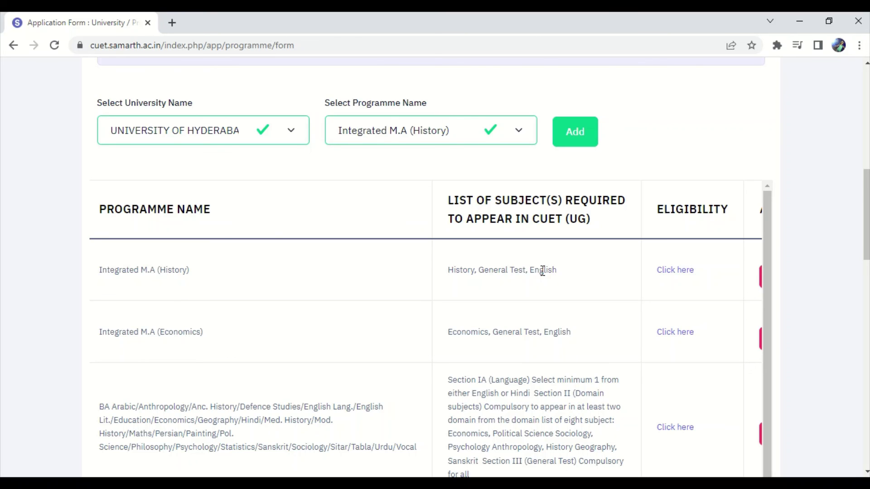
- Add the University of Hyderabad's Integrated M.A (Political Science) programme to the application
left_click(485, 131)
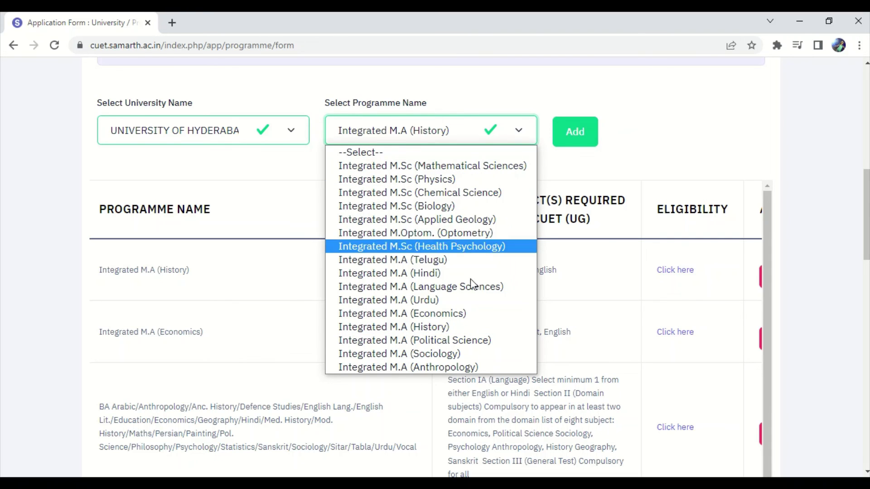
left_click(476, 339)
left_click(583, 131)
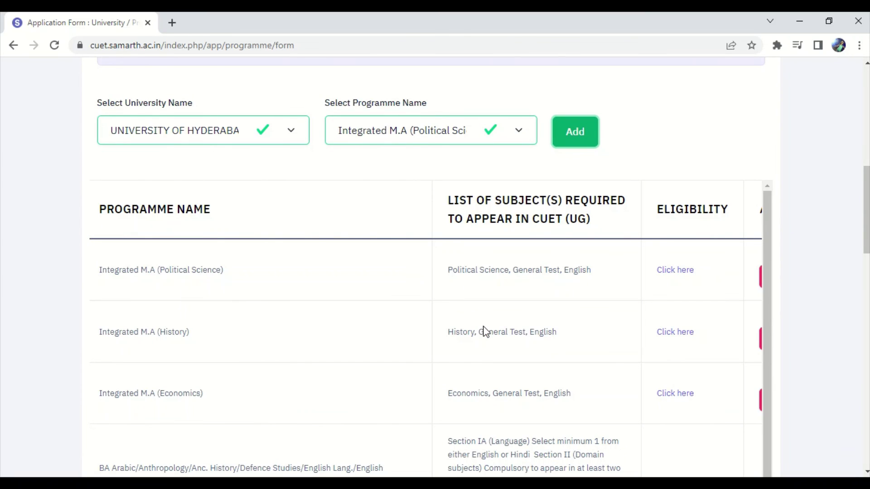
left_click(471, 267)
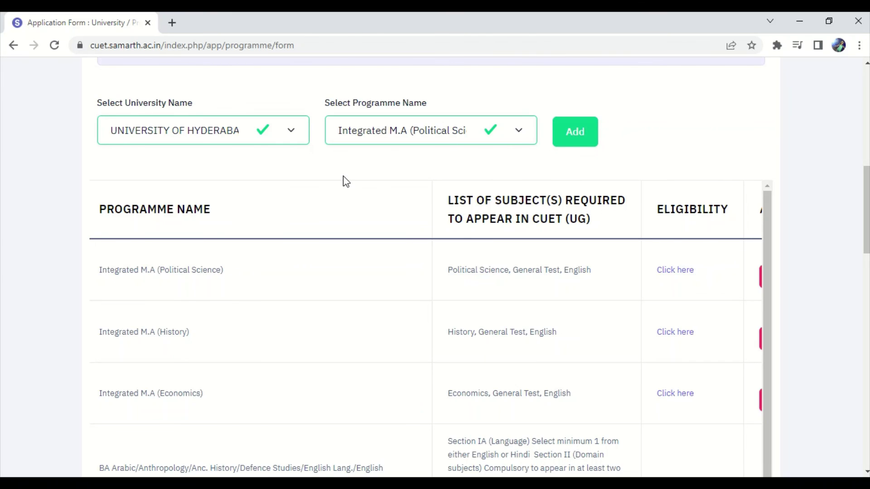
left_click(303, 132)
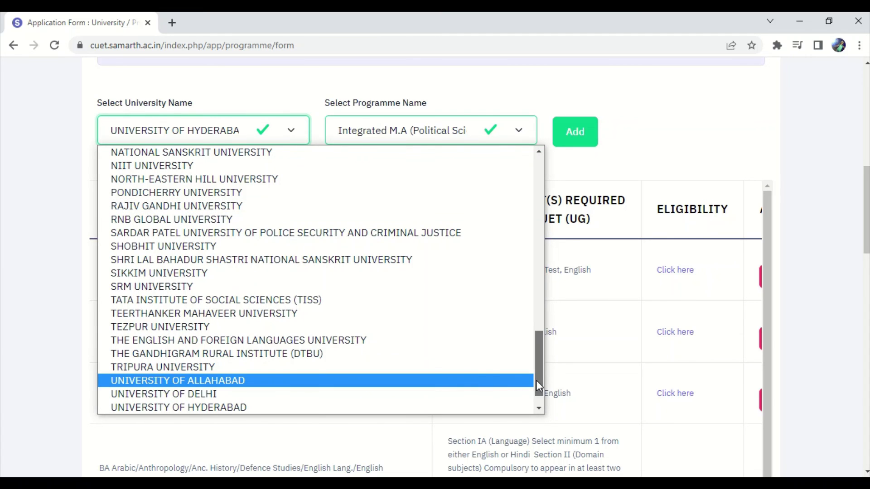
left_click_drag(537, 380, 560, 200)
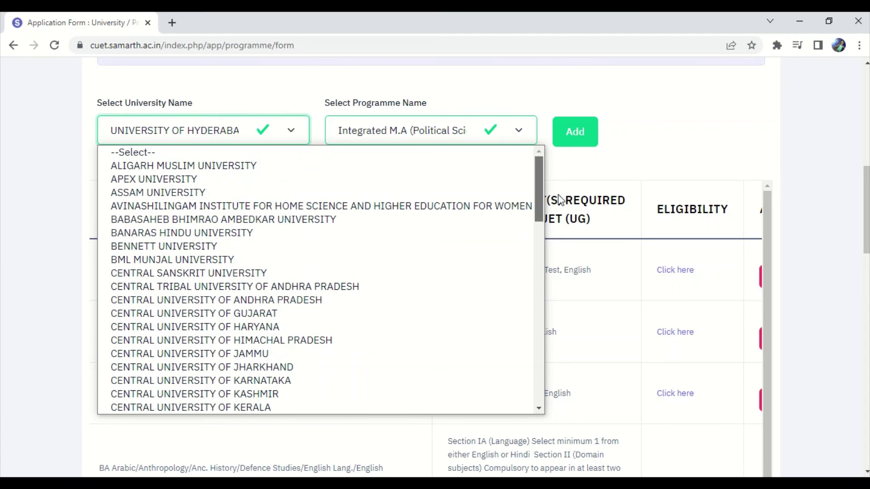
left_click(625, 156)
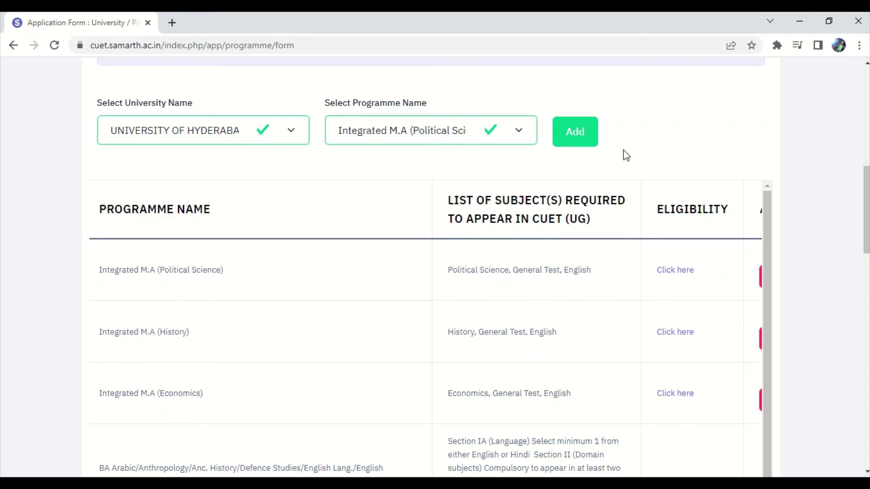